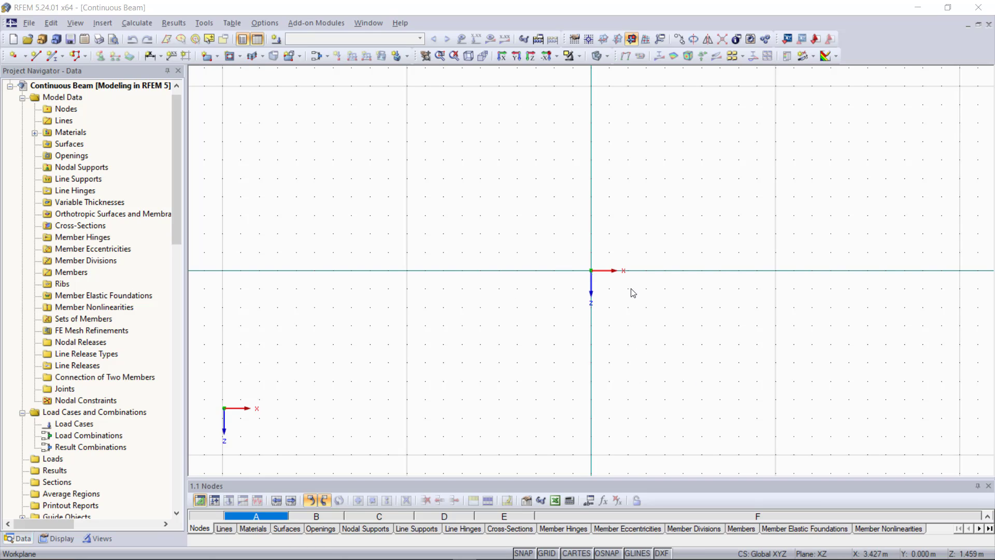
Switch the work plane grid and the snap function off and back on.
scroll(619, 303, "up", 2)
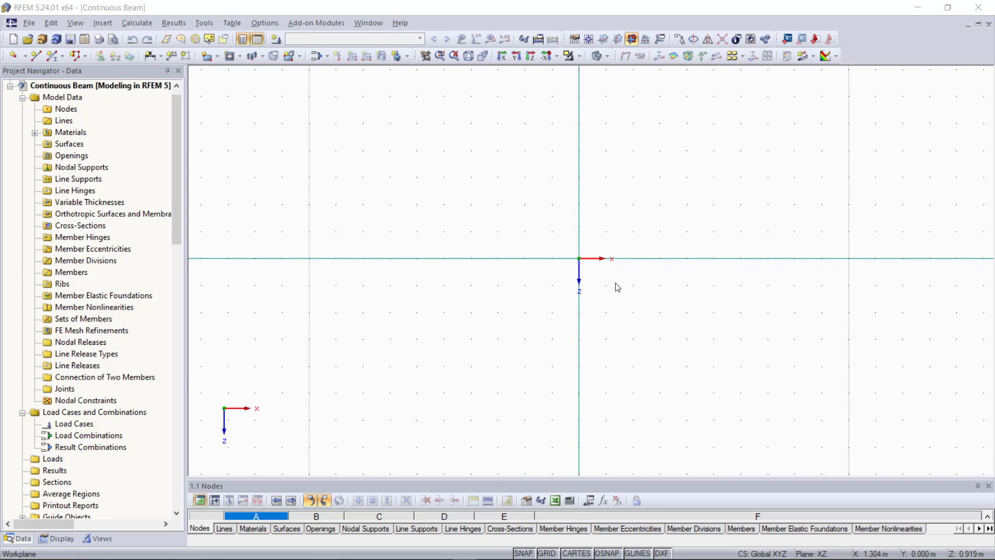
scroll(633, 289, "down", 1)
scroll(637, 291, "down", 1)
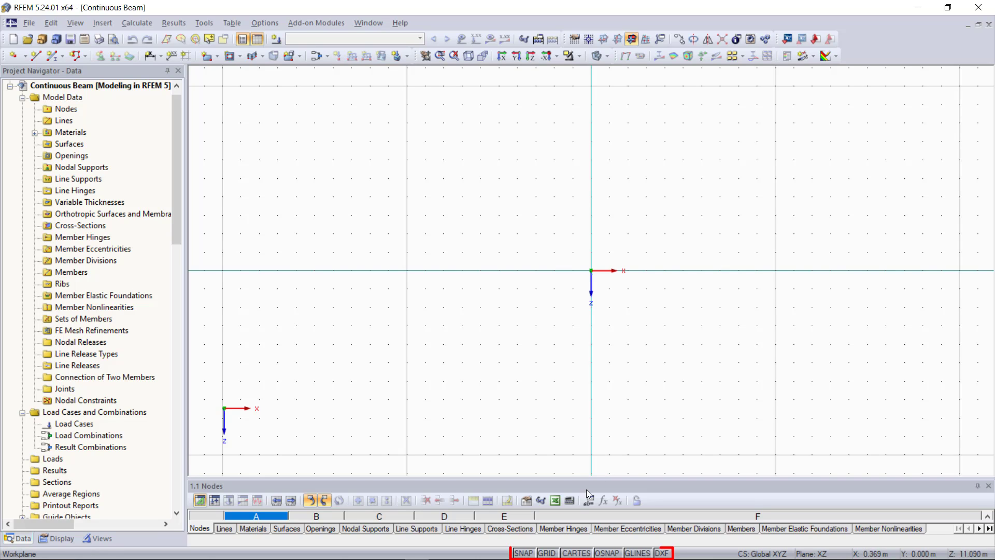
left_click(554, 555)
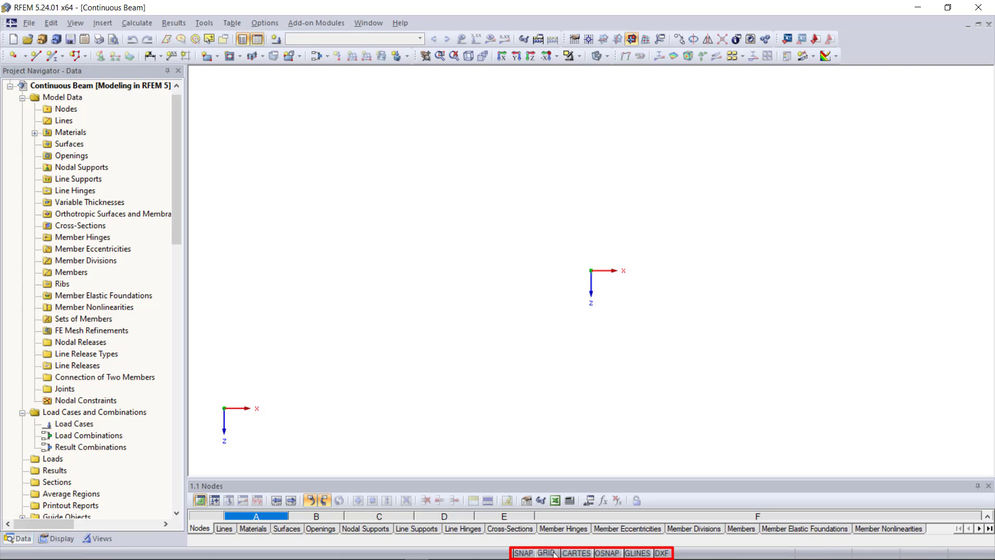
left_click(554, 555)
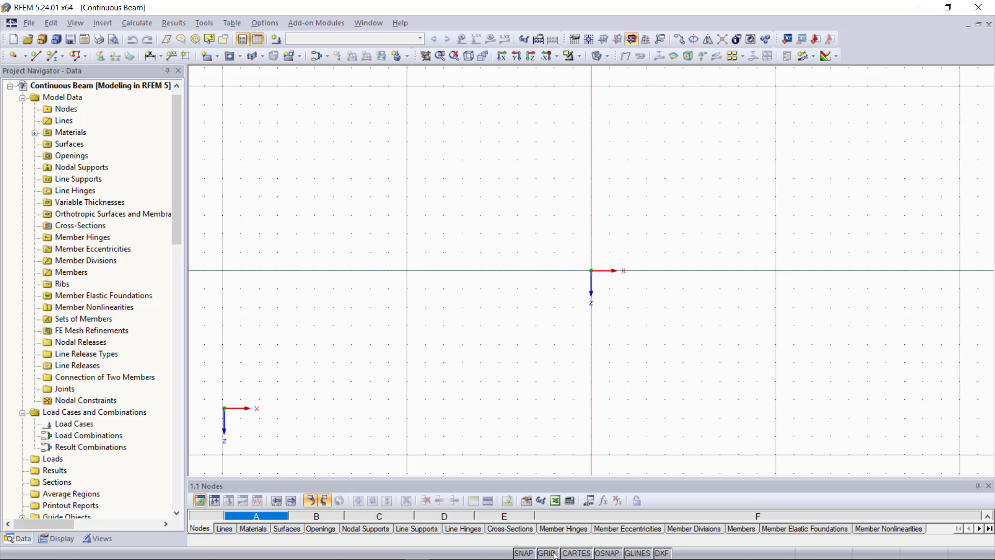
left_click(530, 555)
left_click(530, 555)
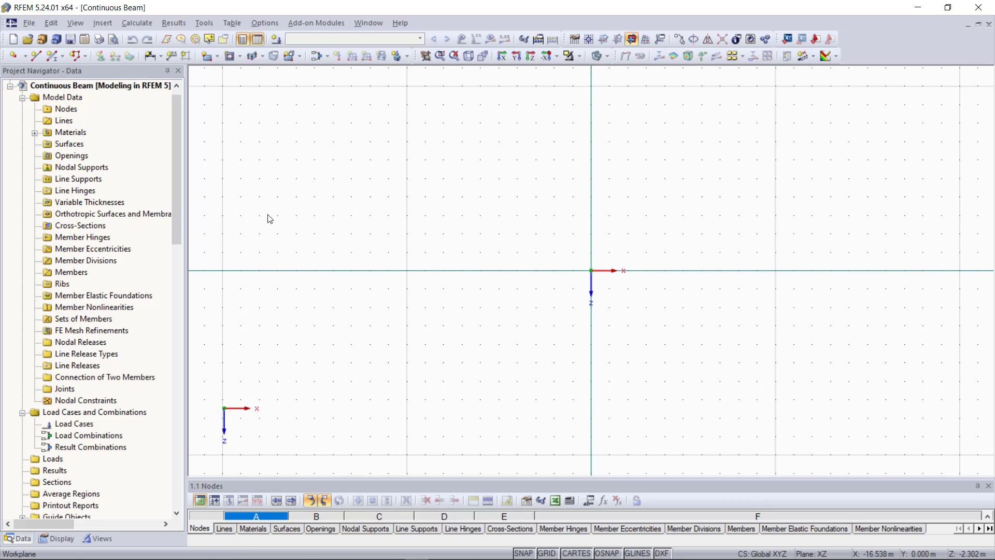
Place a standard node graphically on the work plane at X -3 m and Z -4 m.
left_click(13, 55)
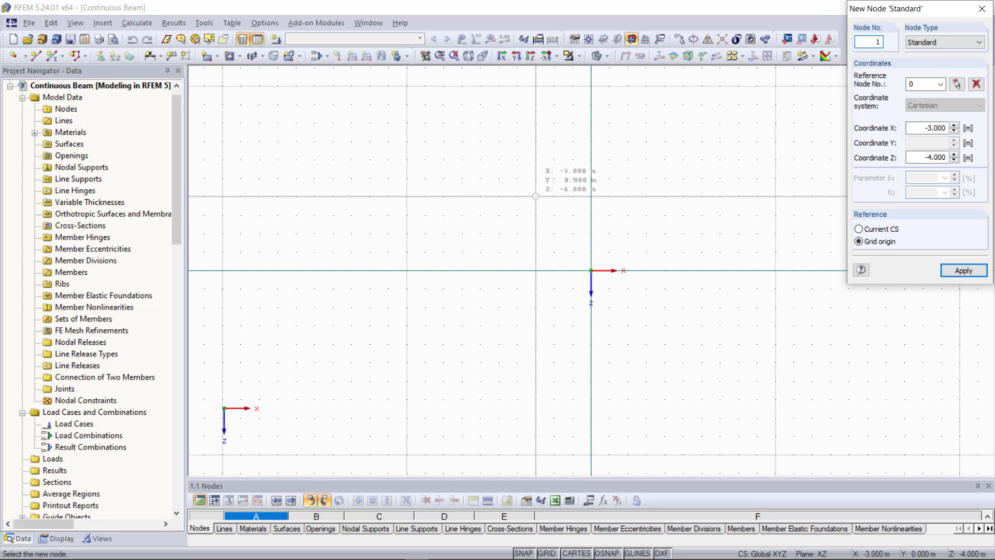
left_click(536, 196)
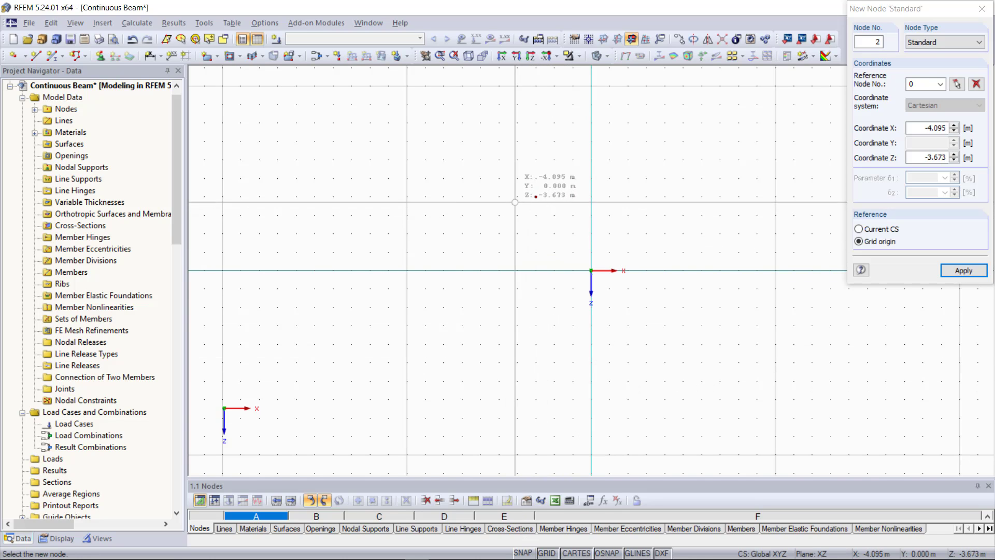
scroll(514, 202, "up", 2)
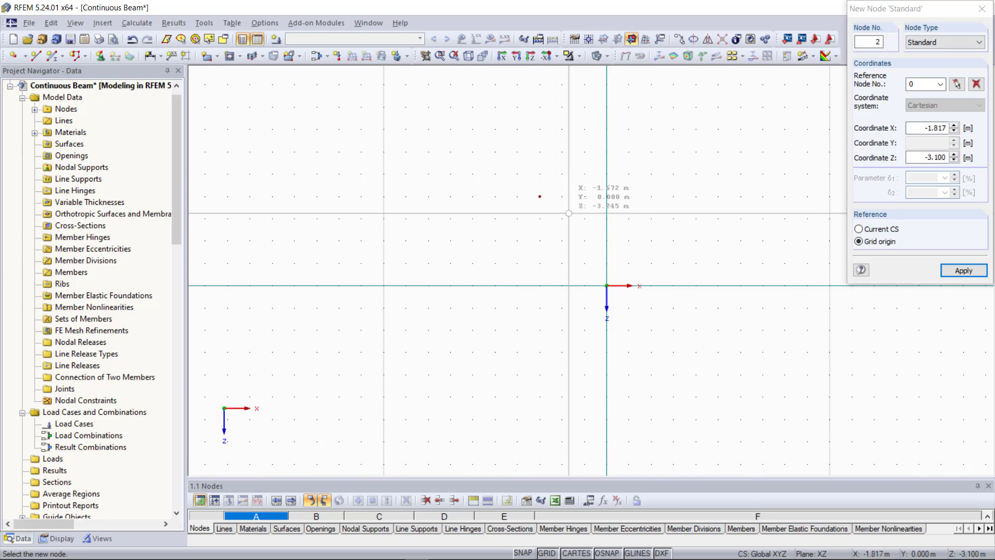
right_click(534, 252)
right_click(533, 239)
left_click(458, 237)
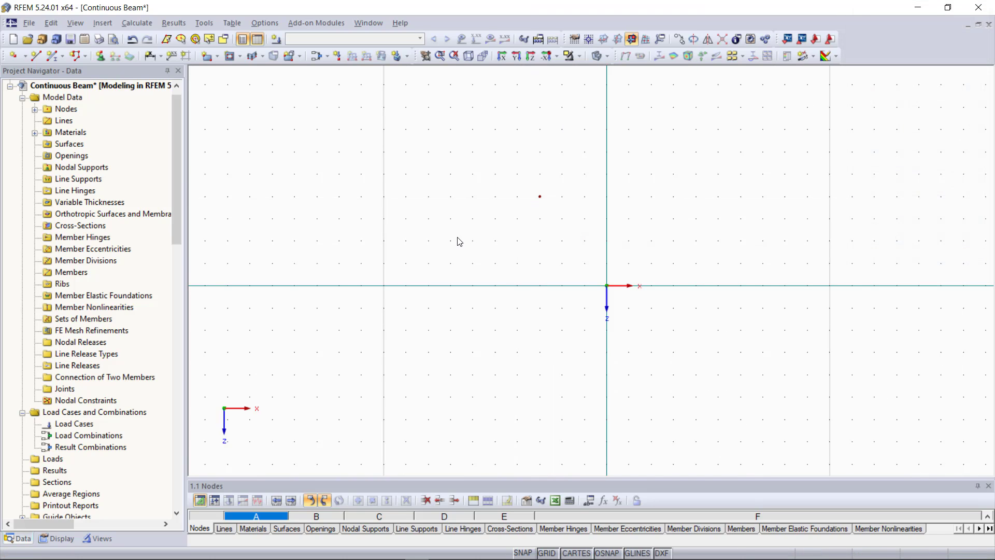
Delete the node at X -3 m, Z -4 m and fit the whole work plane in view.
left_click_drag(523, 163, 617, 261)
key("Delete")
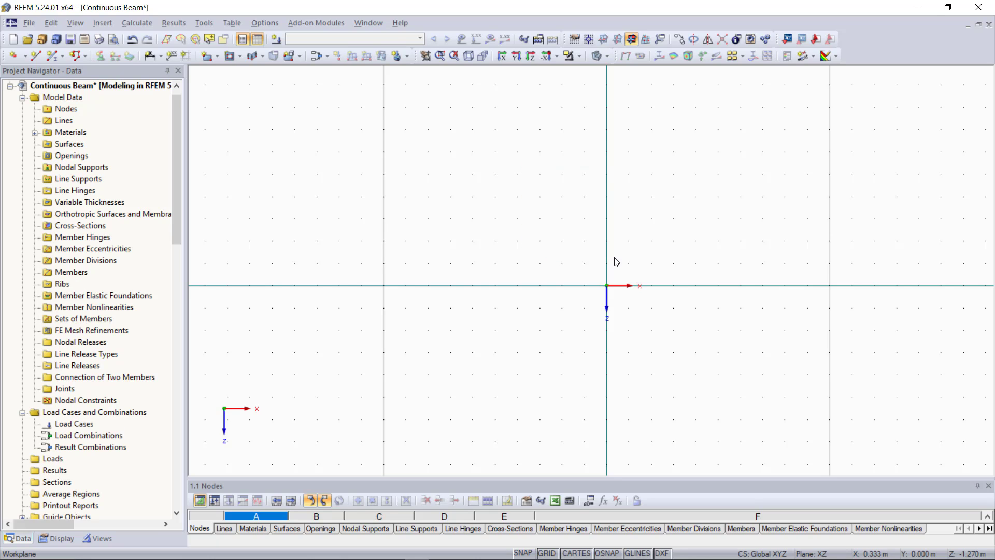
key("F8")
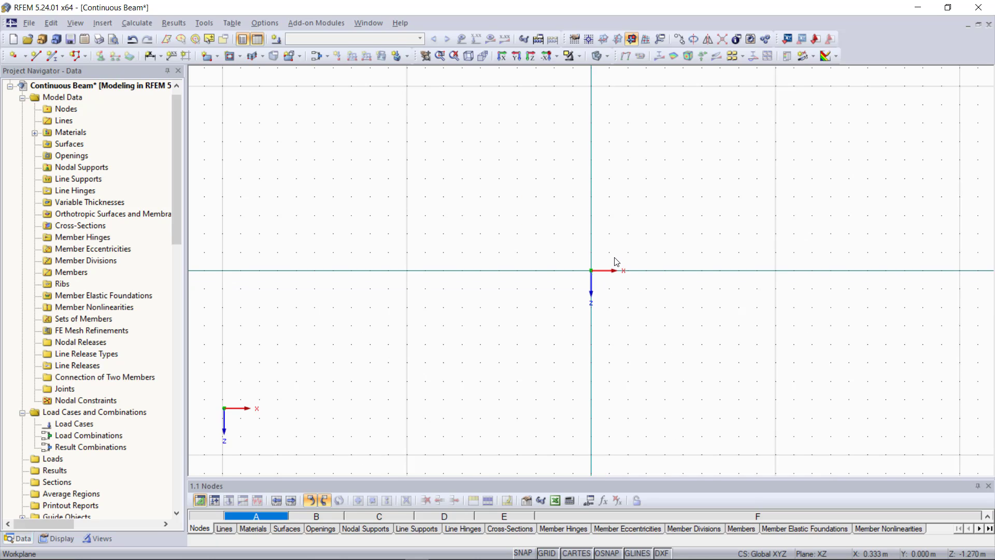
Keep the work plane grid Cartesian and have the number of grid points adapt dynamically to the size of the model.
right_click(548, 554)
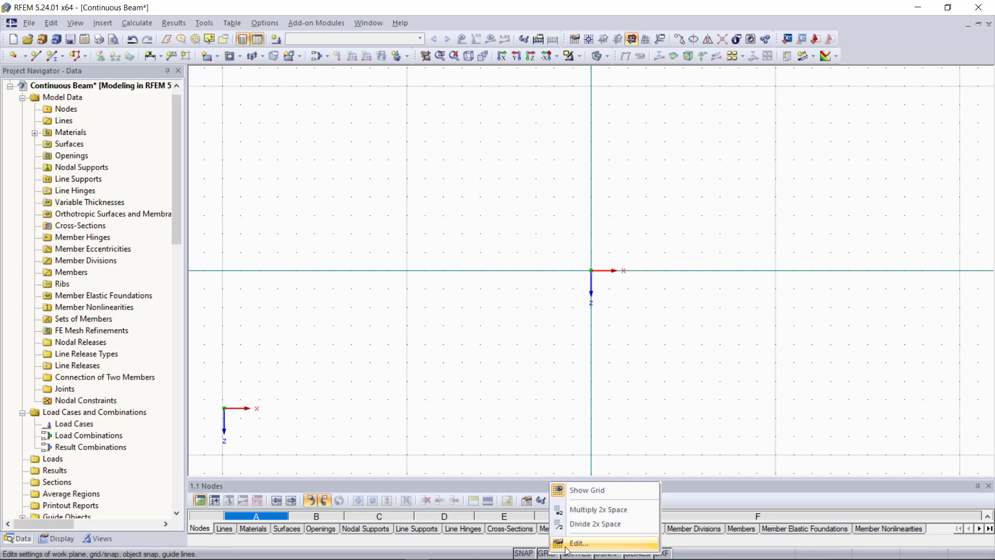
left_click(566, 547)
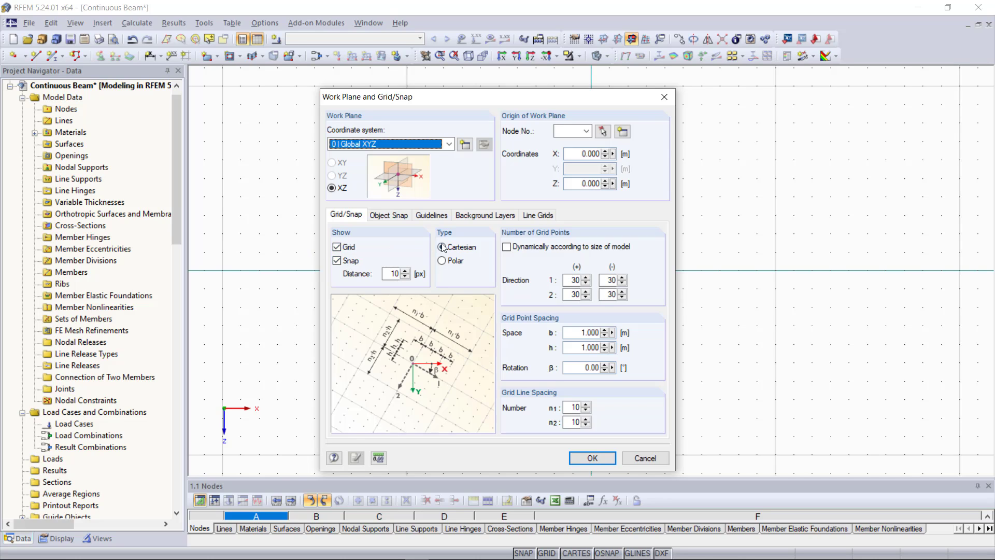
left_click(442, 260)
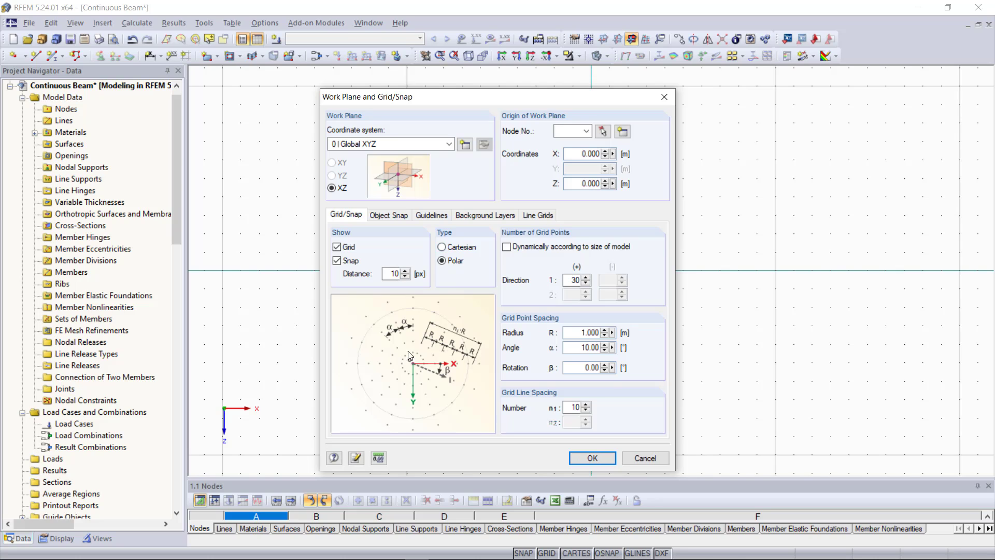
left_click(441, 247)
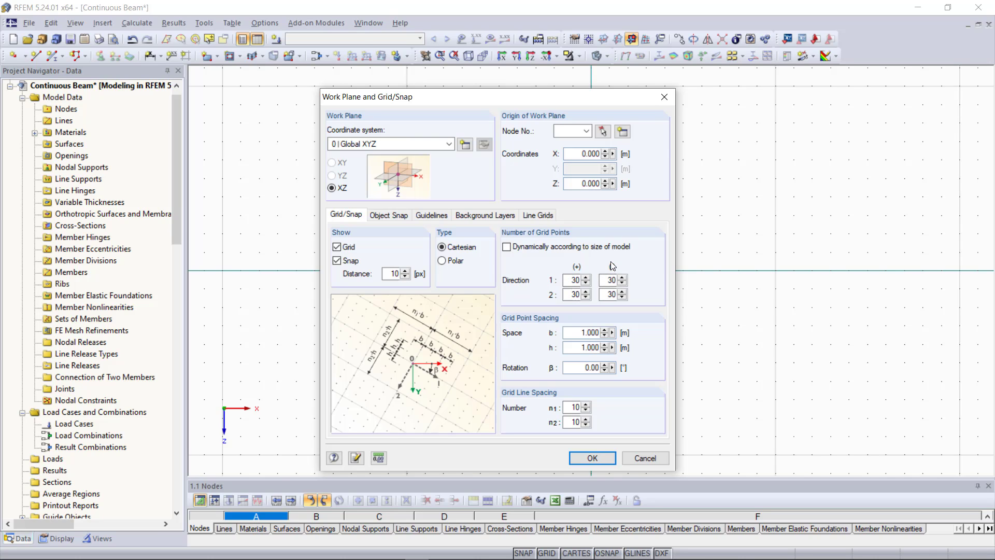
left_click(507, 247)
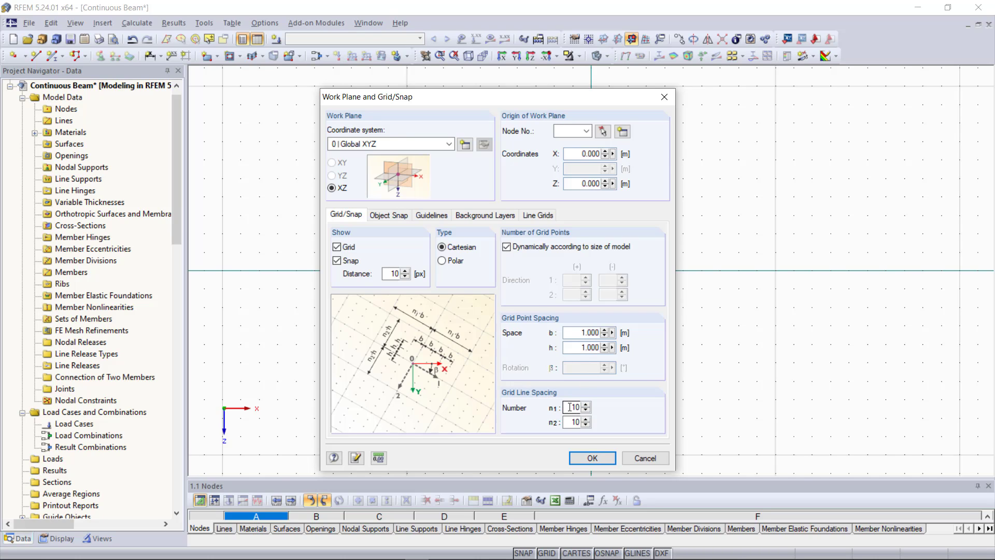
left_click(591, 458)
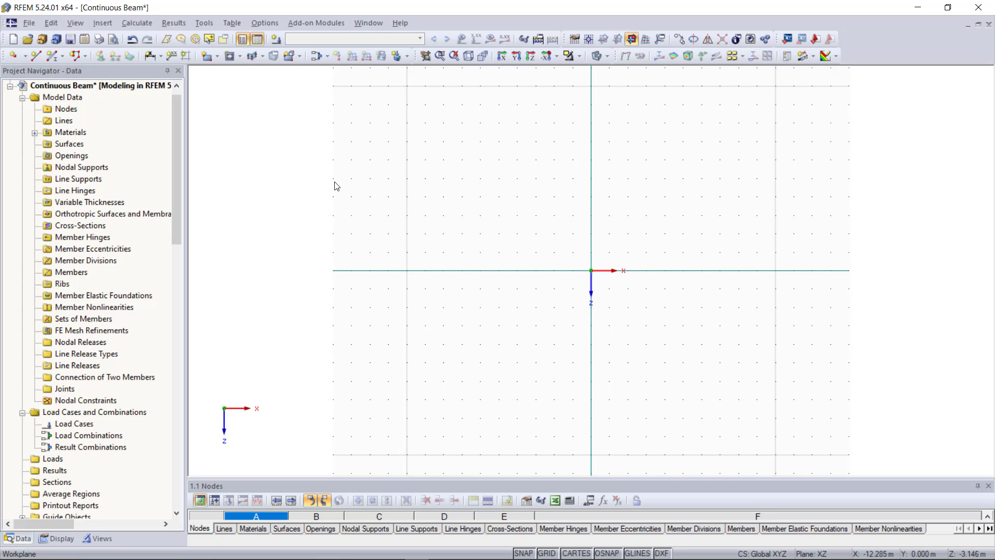
left_click(107, 22)
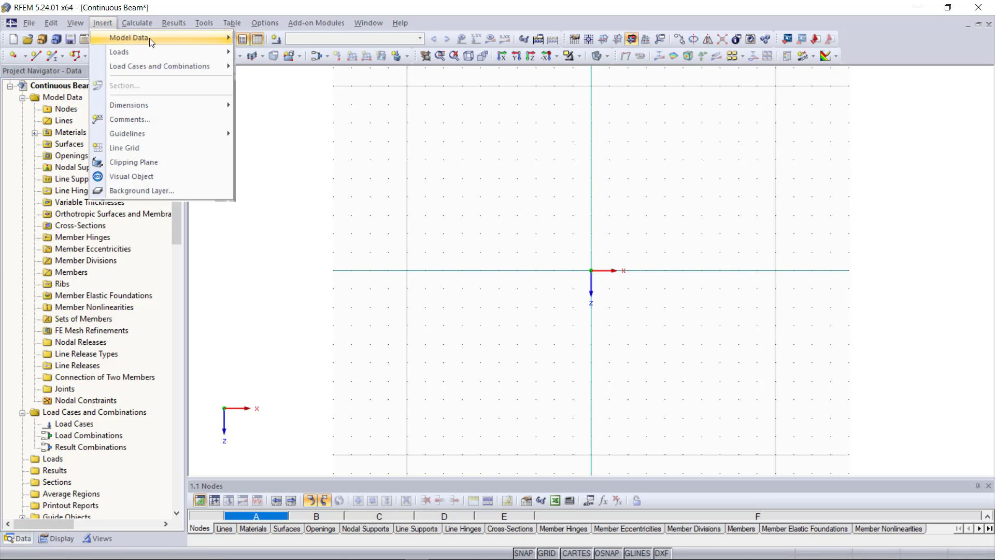
mouse_move(150, 38)
mouse_move(363, 40)
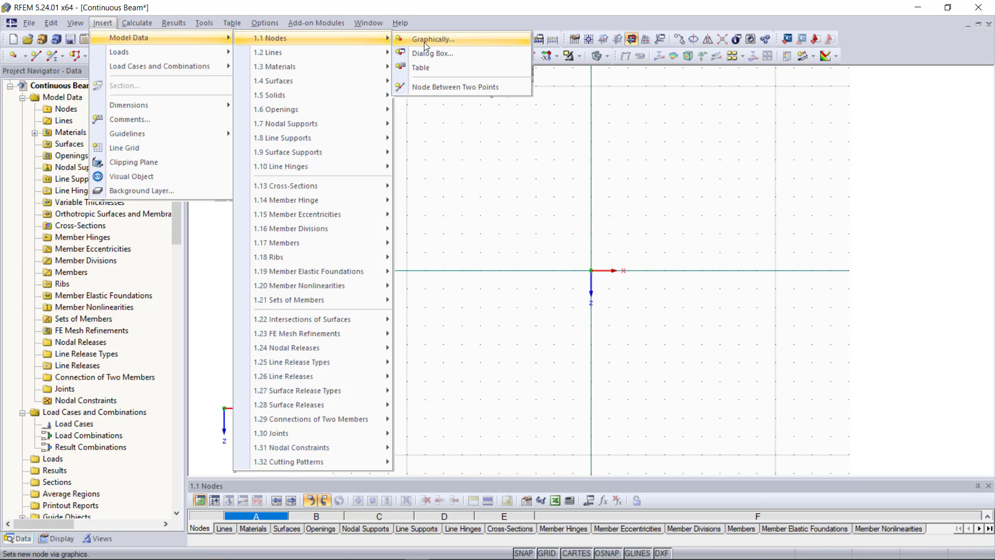
left_click(591, 168)
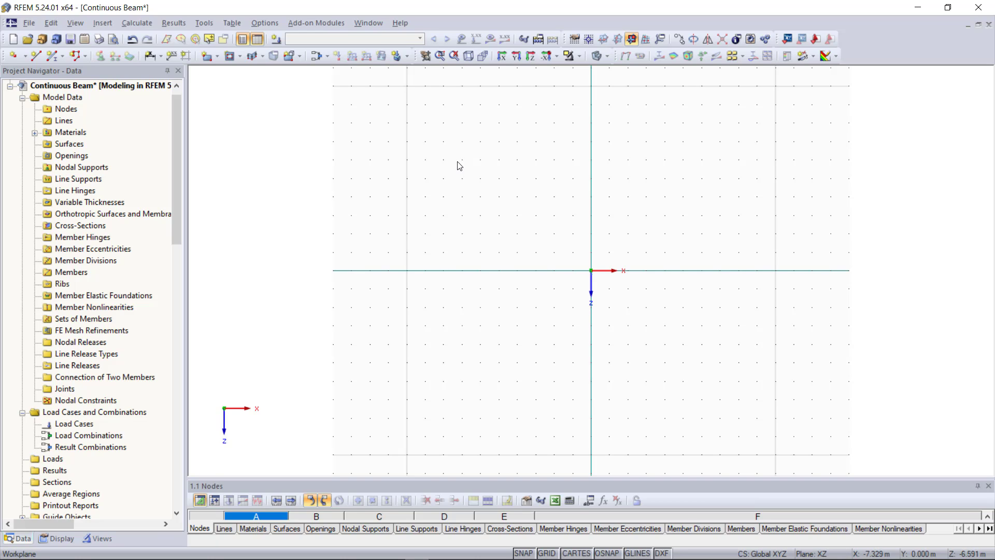
Start a new beam member and define a massive rectangular cross-section with b 100 mm and h 200 mm.
left_click(51, 56)
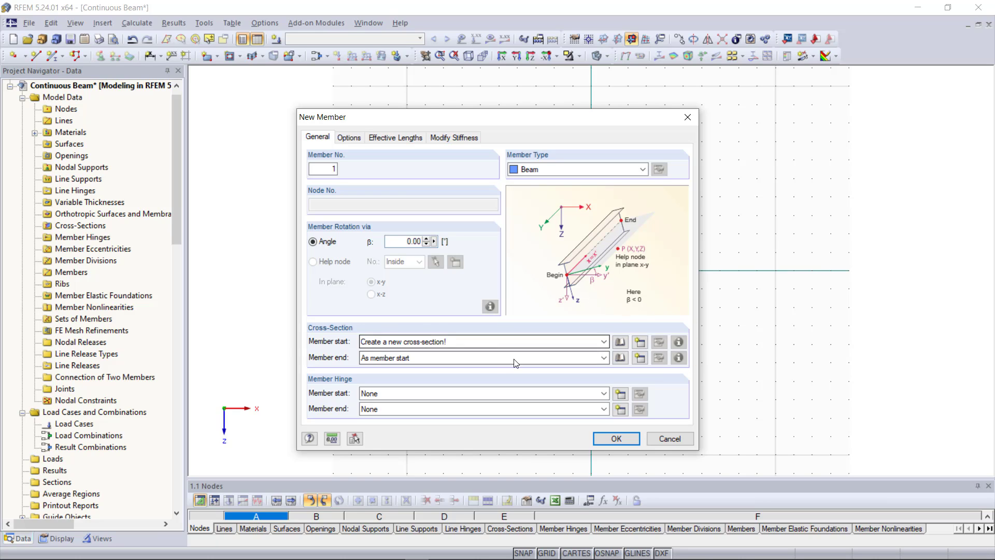
left_click(621, 343)
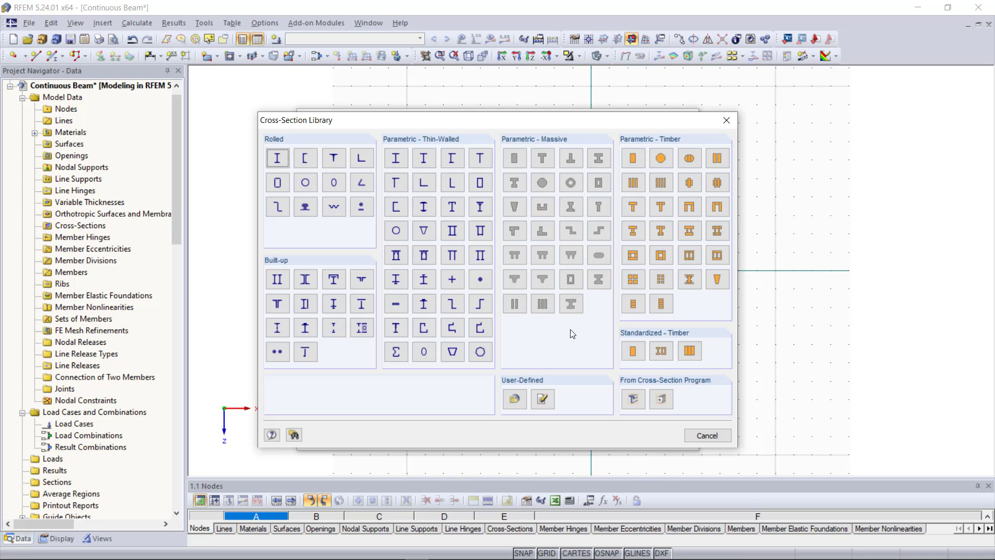
left_click(514, 158)
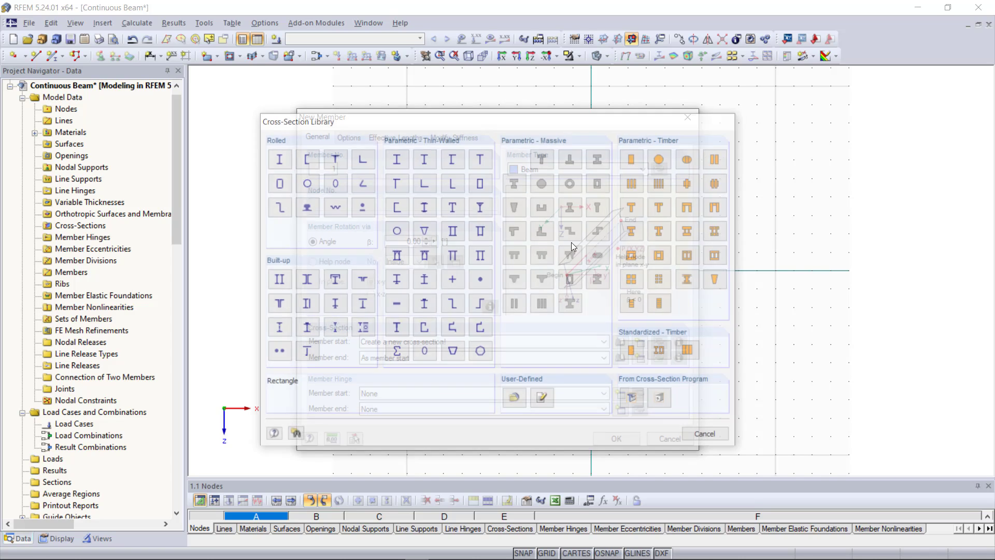
type("100")
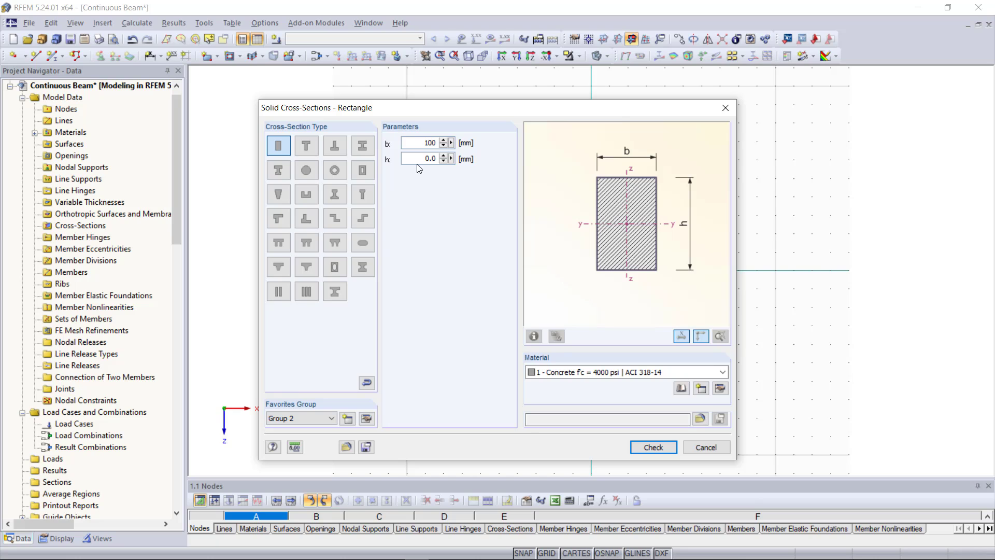
key("Tab")
type("200")
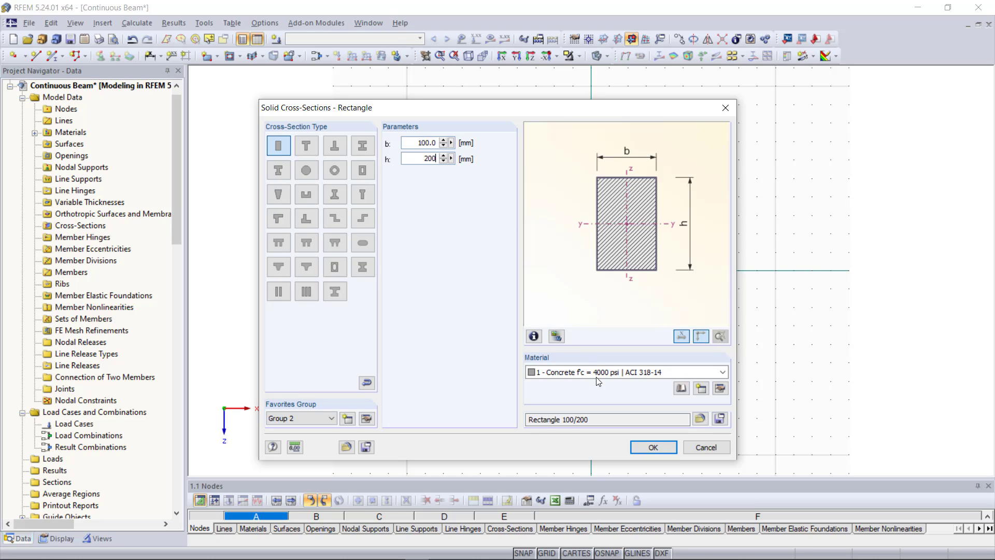
Create Material 1 with a modulus of elasticity of 2300 kN/cm² and Poisson's ratio 0.2, and use it for the rectangular section.
left_click(597, 379)
left_click(598, 378)
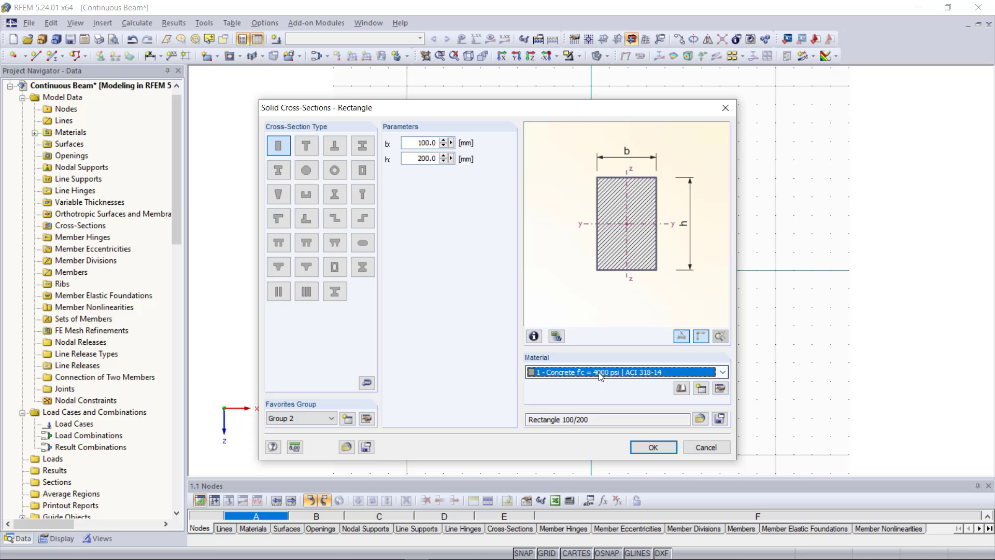
left_click(700, 388)
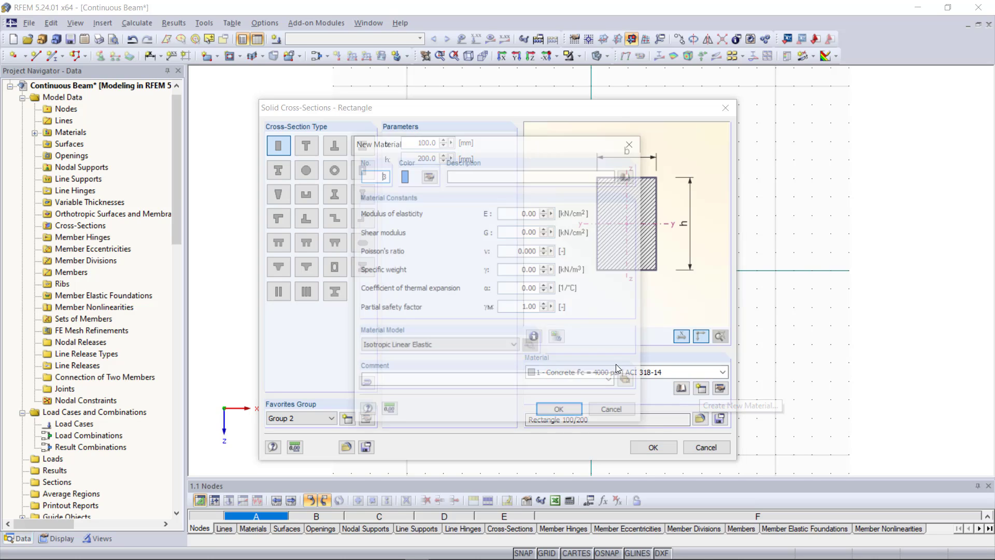
left_click(511, 176)
type("Mate")
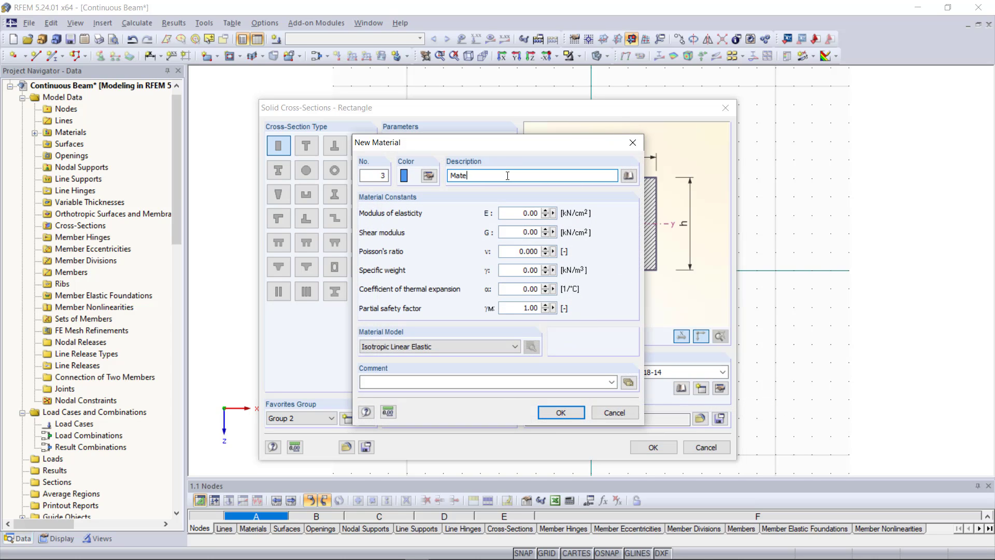
type("rial 1")
key("Tab")
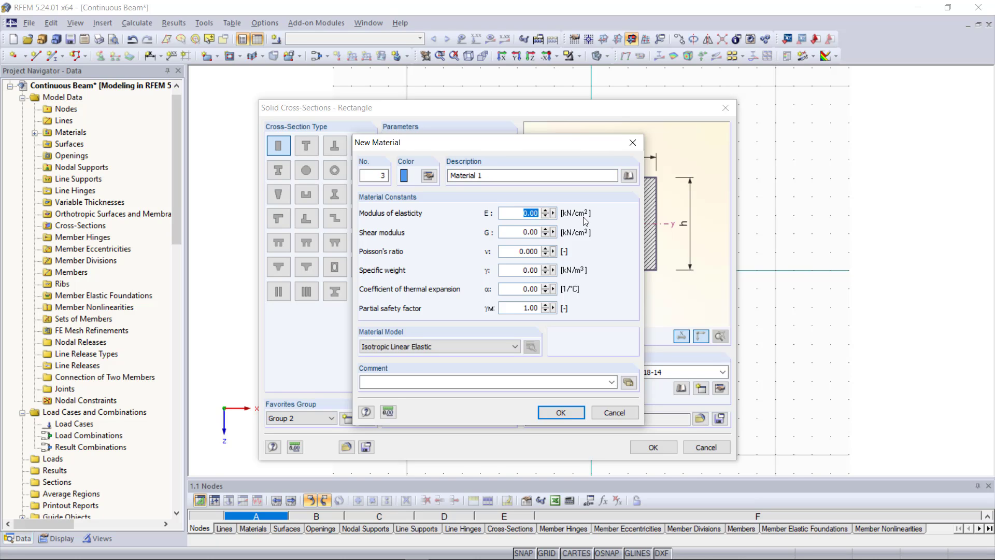
type("2300")
key("Tab")
key("Tab")
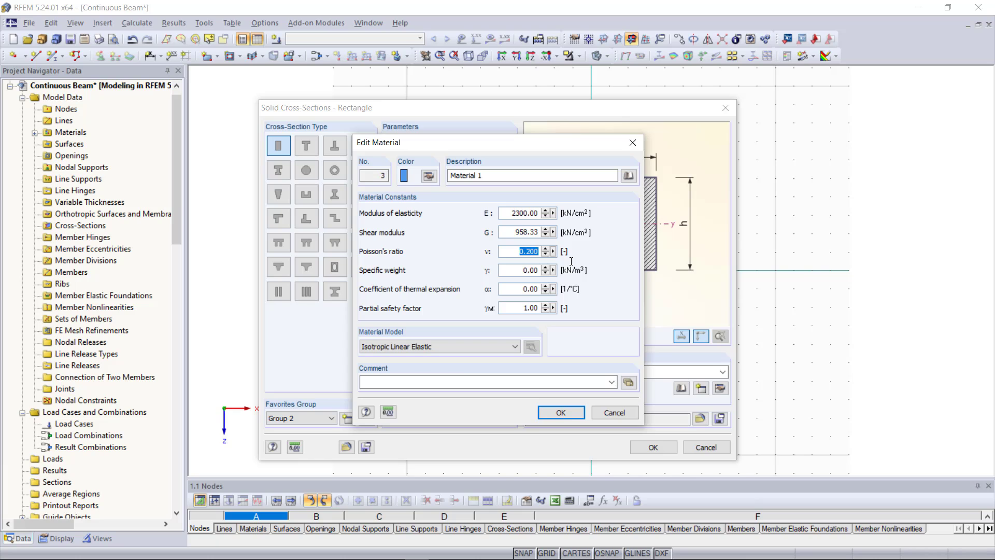
type("0,2")
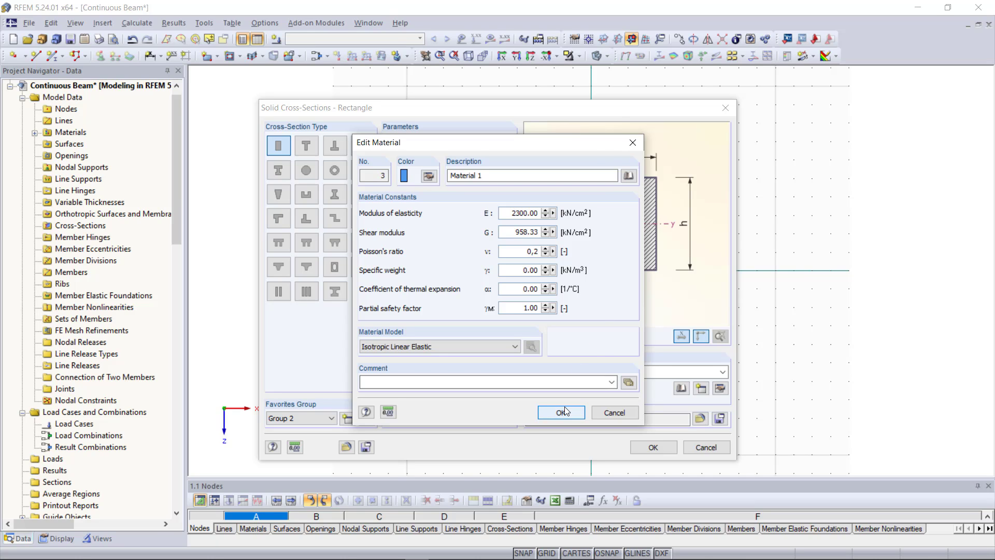
left_click(562, 412)
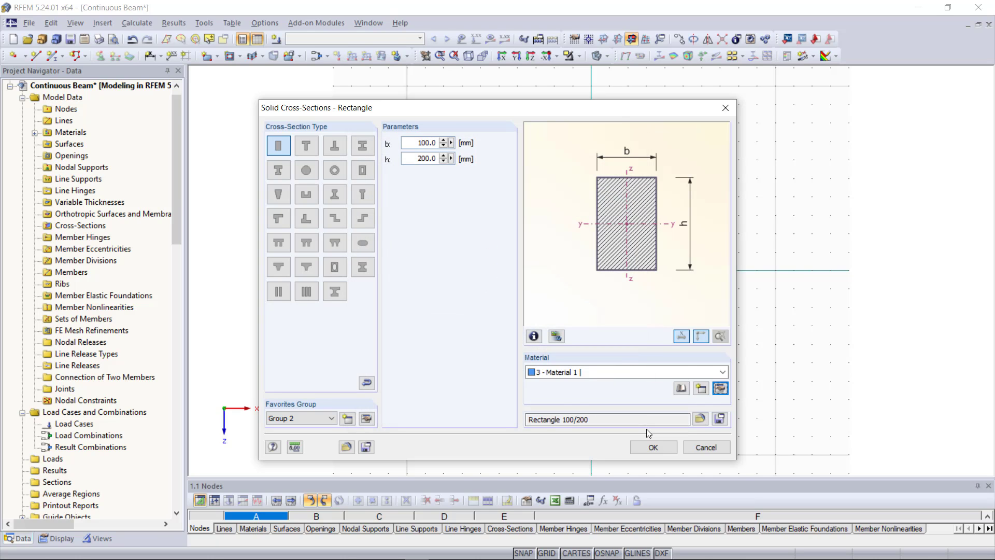
left_click(649, 444)
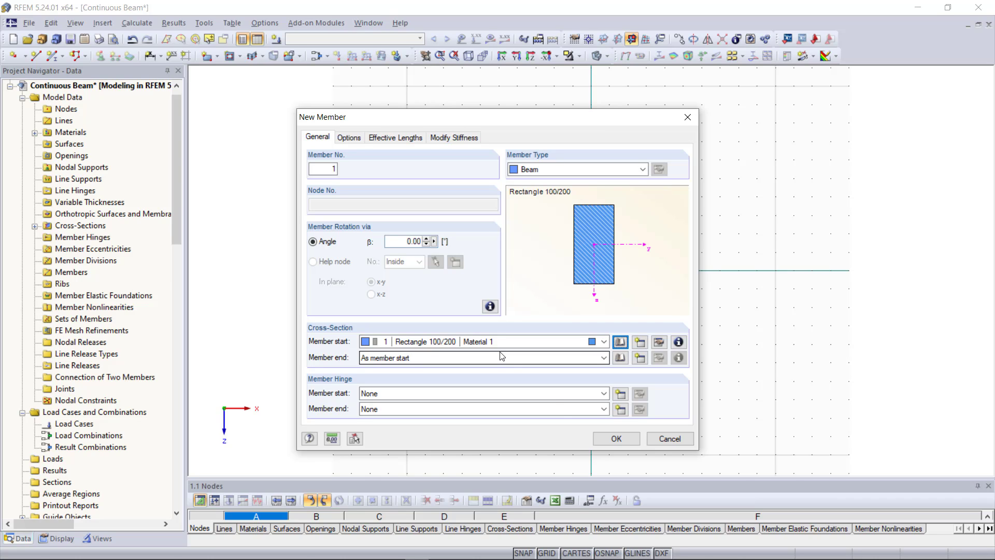
Draw two consecutive 3 m beam members along the X axis, from the origin through X 3 m to X 6 m.
left_click(616, 438)
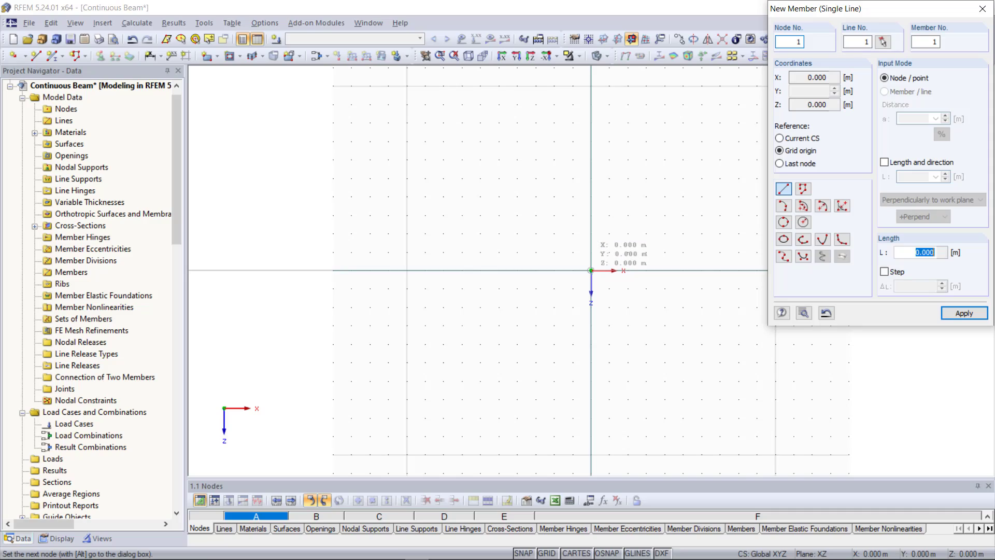
left_click(591, 270)
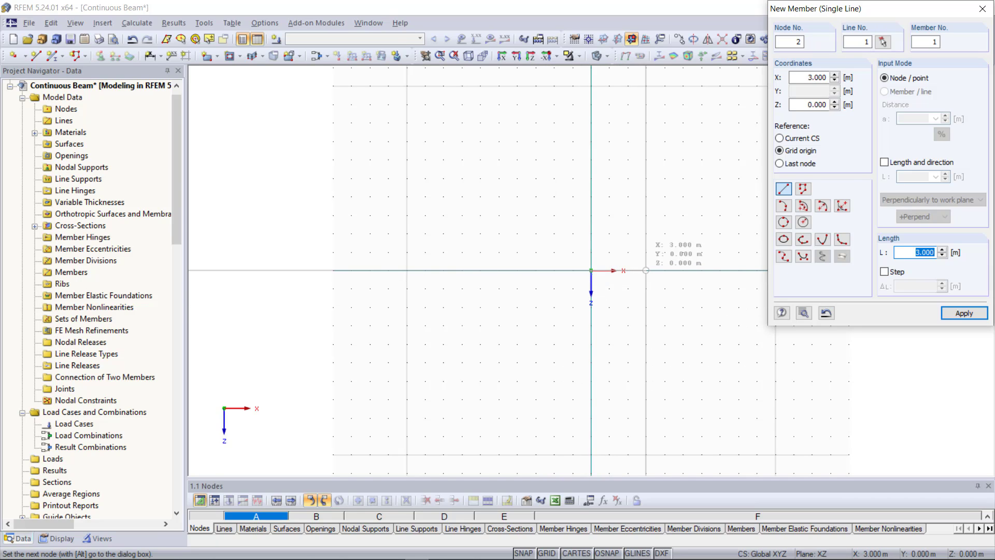
left_click(645, 270)
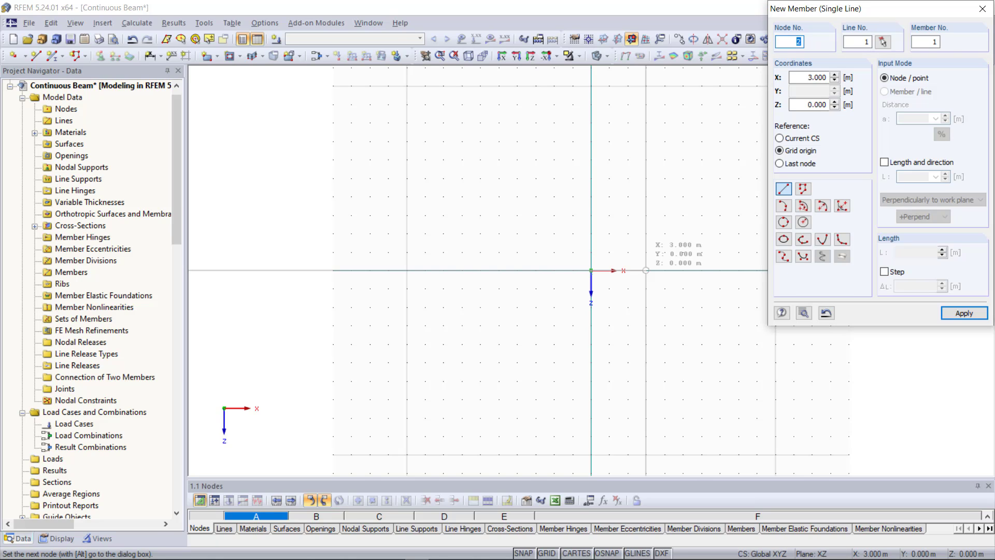
scroll(667, 276, "up", 4)
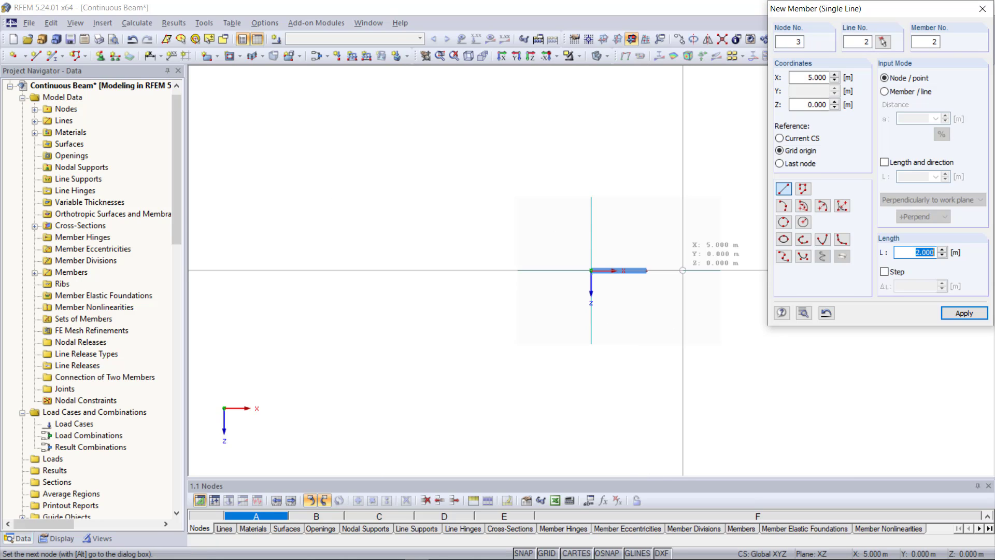
left_click(717, 268)
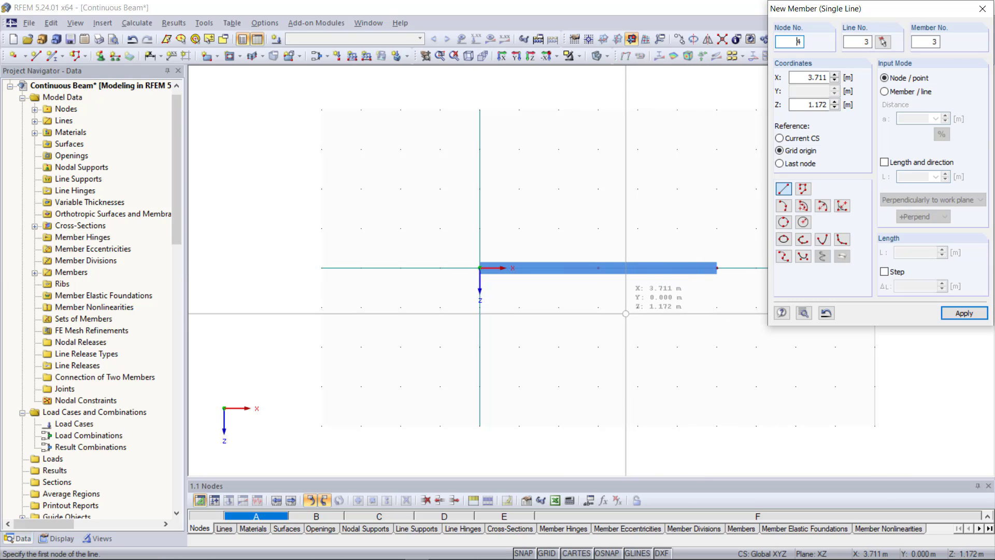
key("Escape")
scroll(587, 270, "up", 1)
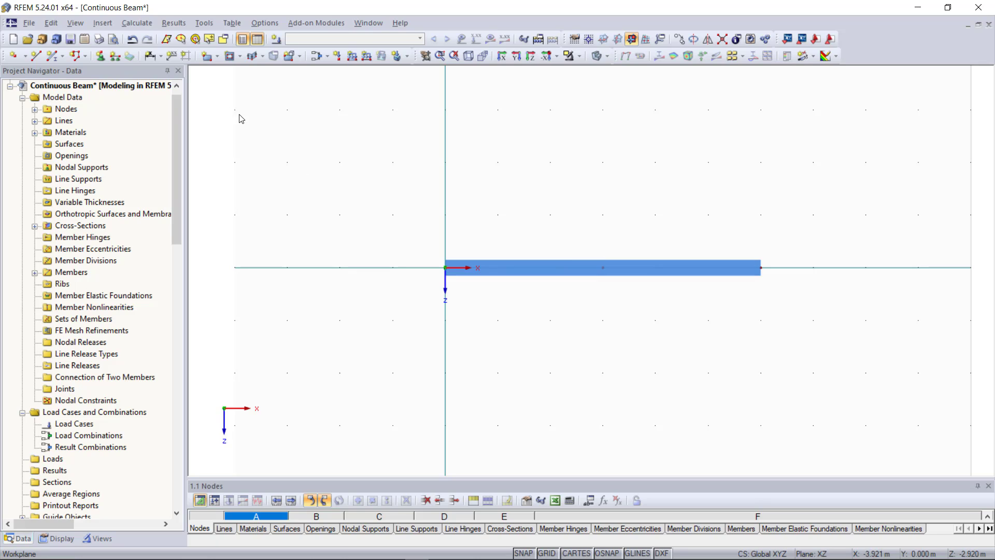
Place a hinged nodal support on the beam's start node at the origin.
left_click(100, 56)
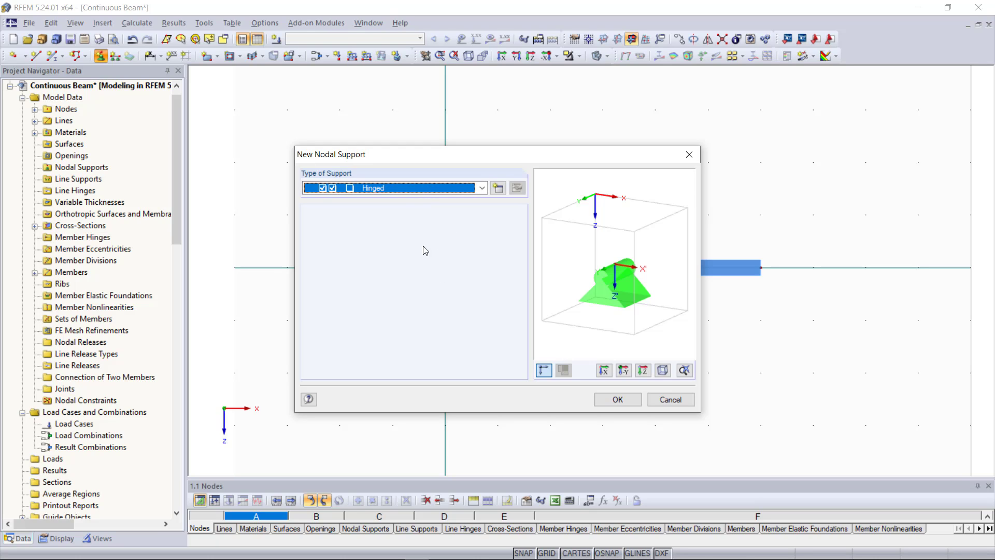
left_click(429, 191)
left_click(425, 201)
left_click(627, 403)
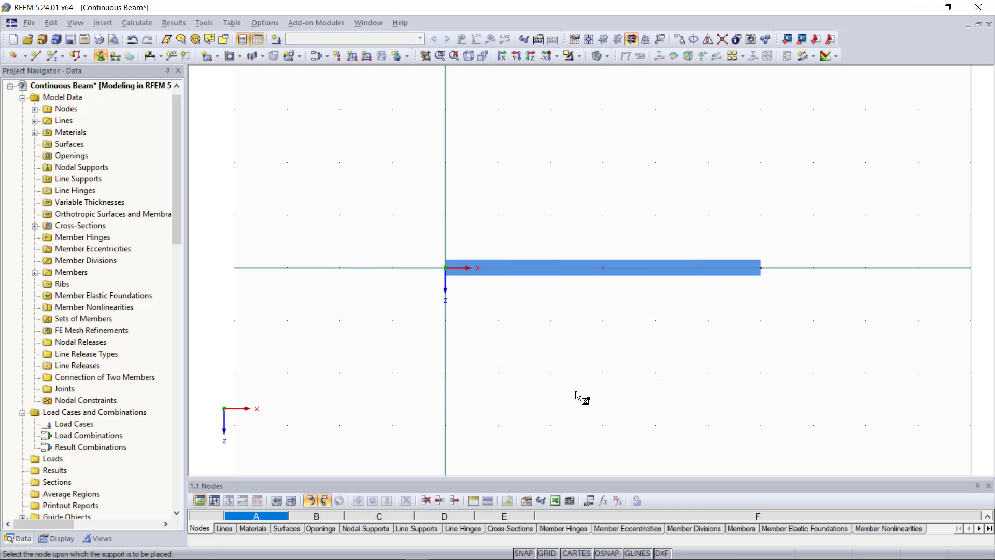
left_click(447, 269)
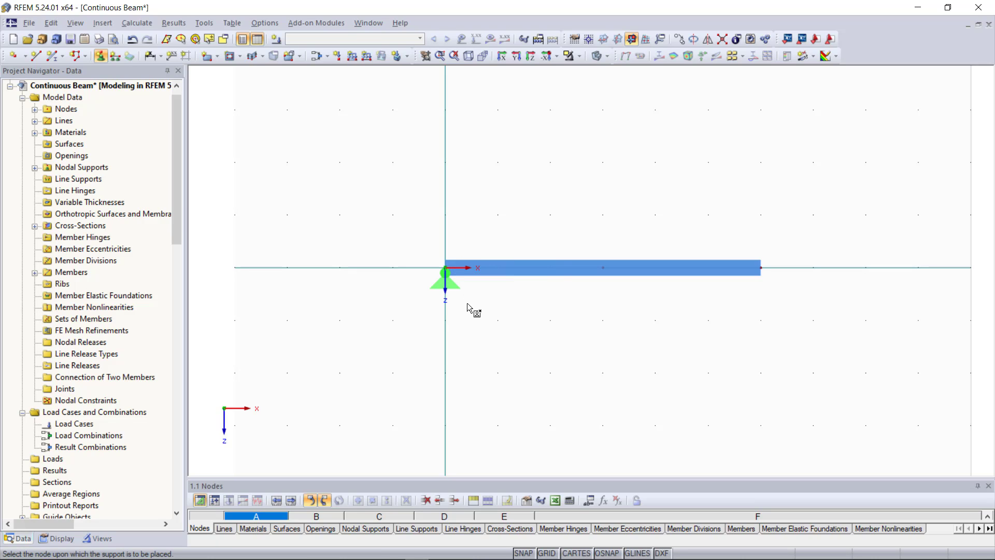
key("Escape")
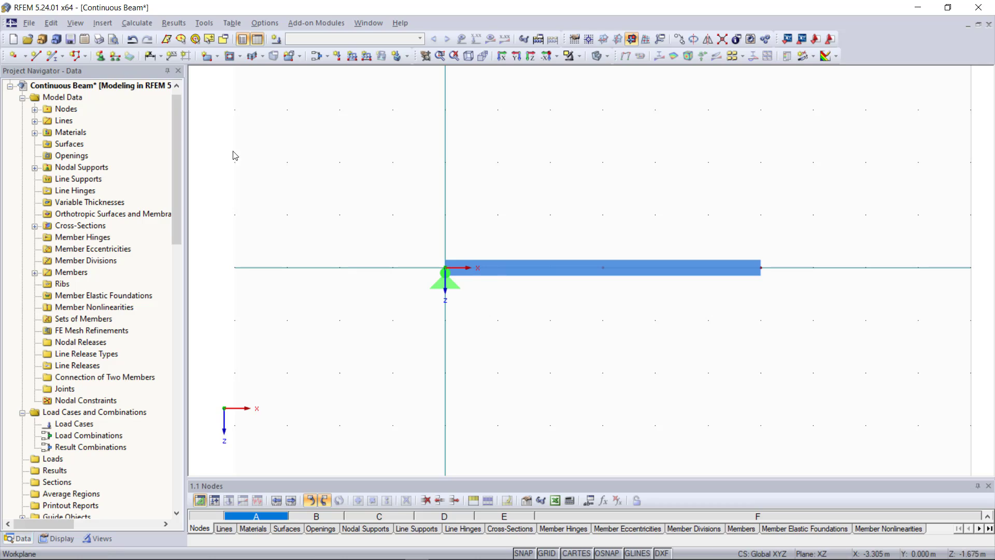
Place nodal supports of type Sliding in X' on the beam's middle node and end node.
left_click(101, 56)
left_click(481, 188)
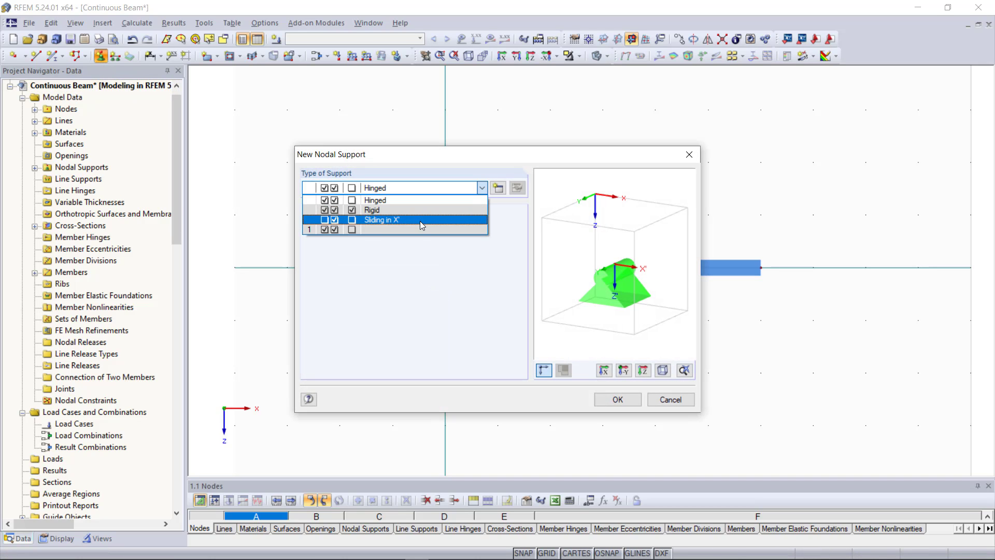
left_click(419, 221)
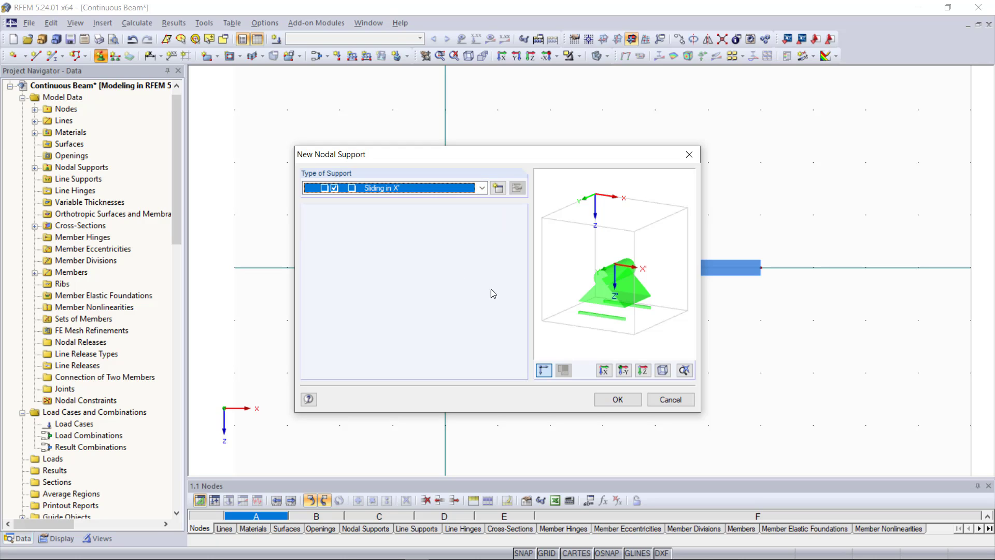
left_click(614, 400)
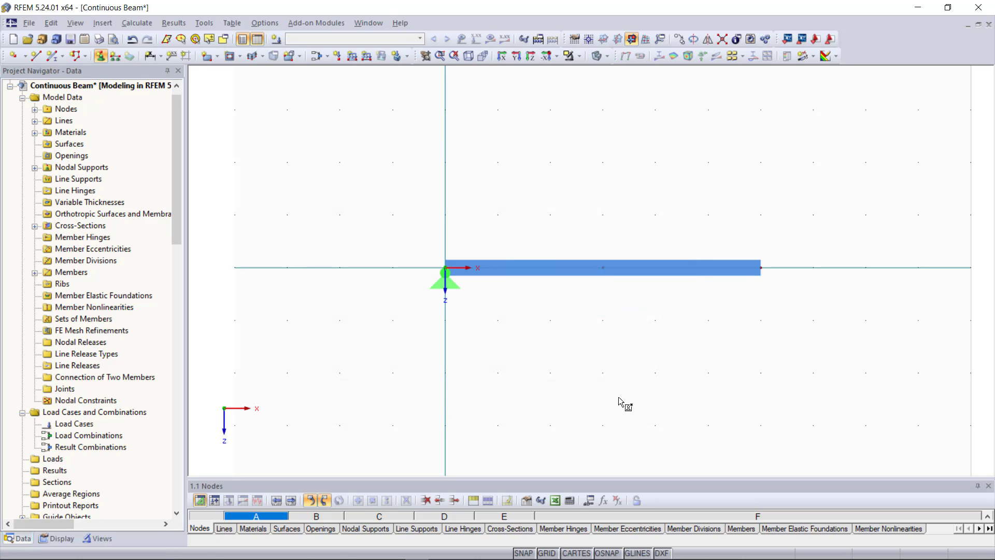
left_click(603, 267)
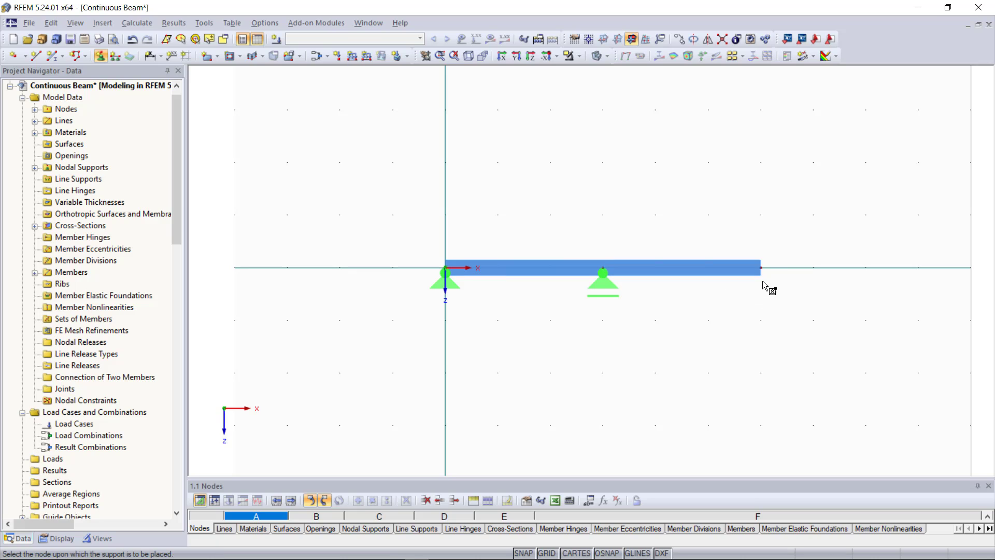
left_click(761, 268)
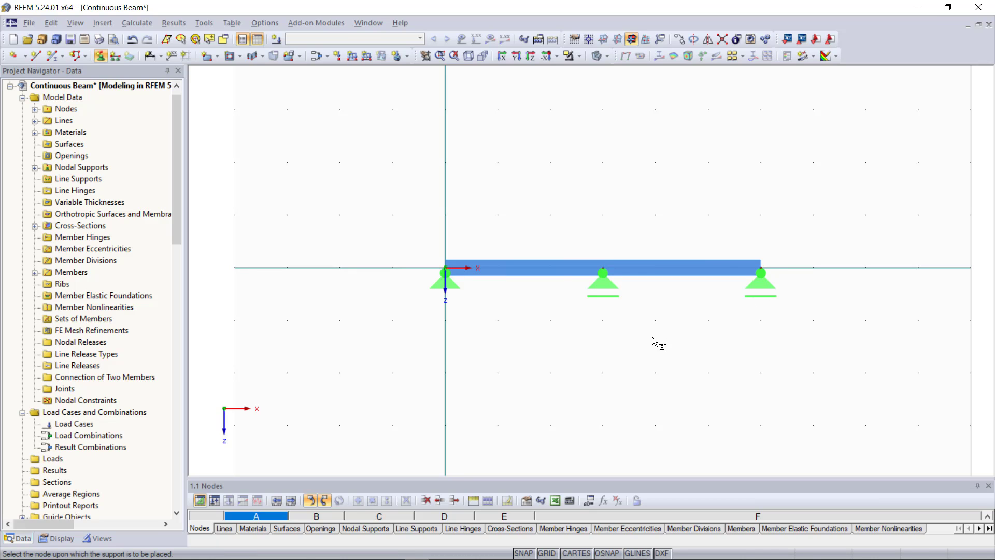
key("Escape")
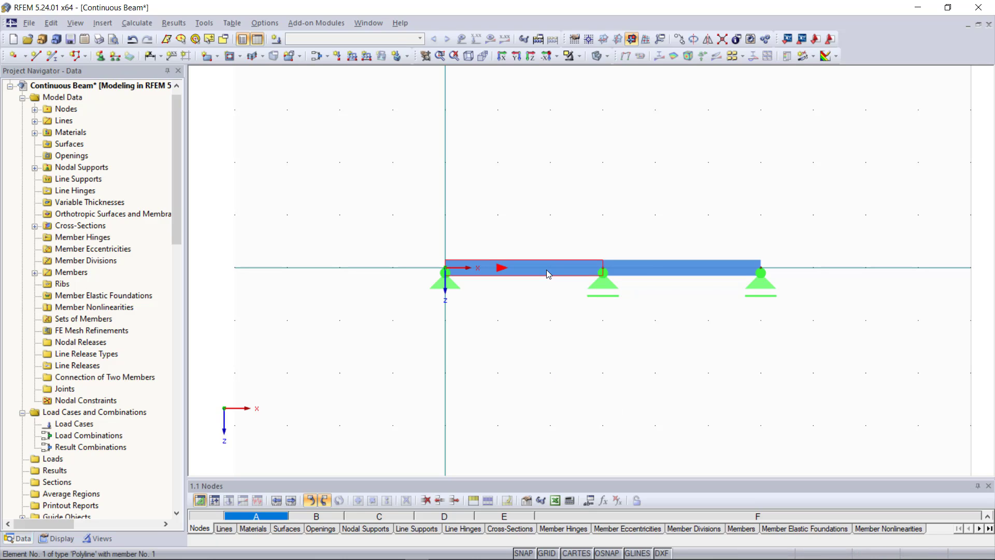
Select both beam members and combine members 1,2 into a set of type Continuous members.
mouse_move(614, 280)
mouse_move(673, 280)
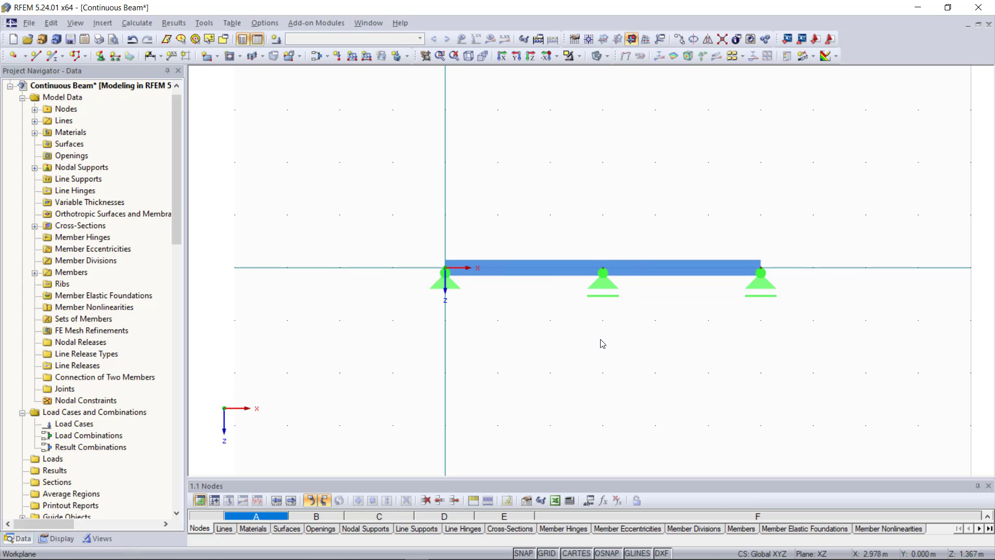
right_click(678, 265)
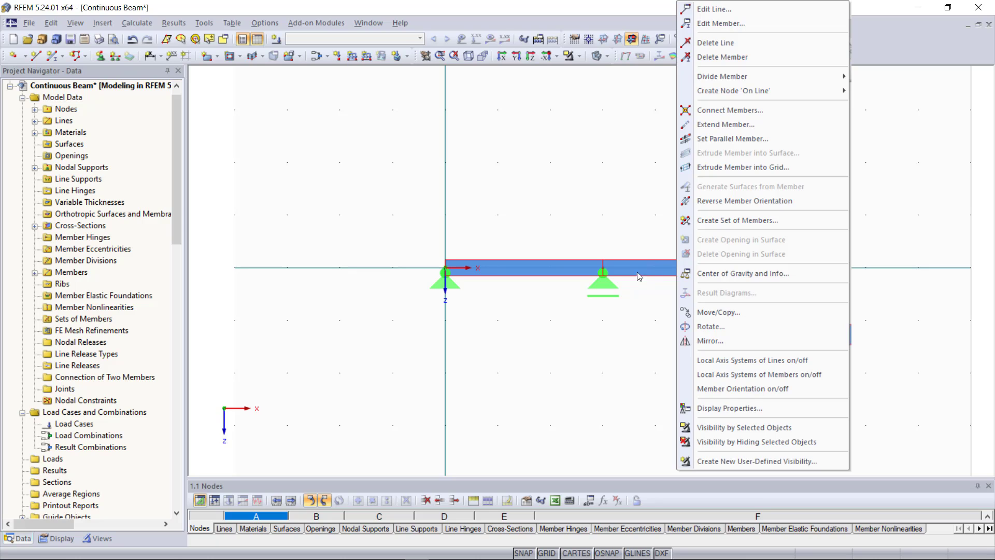
left_click(731, 220)
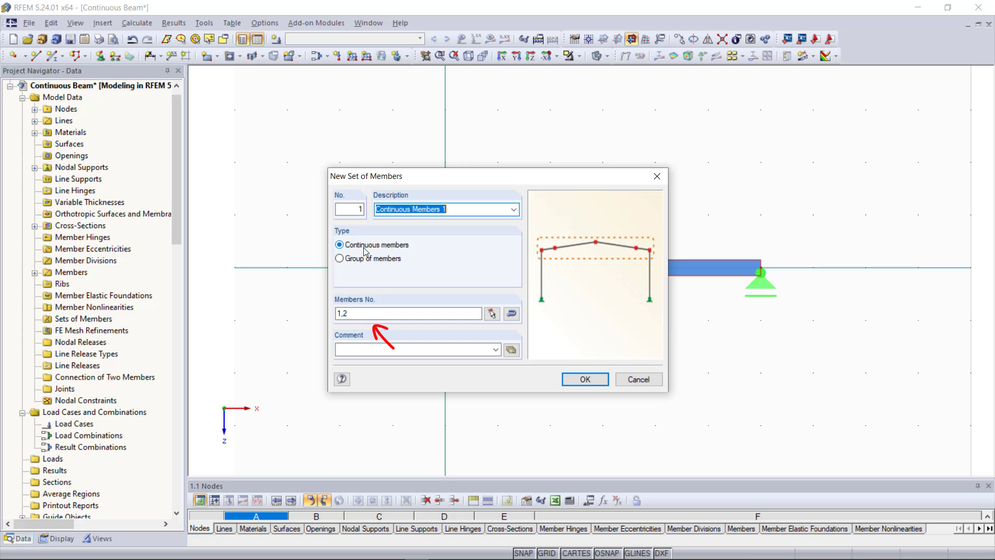
left_click(386, 314)
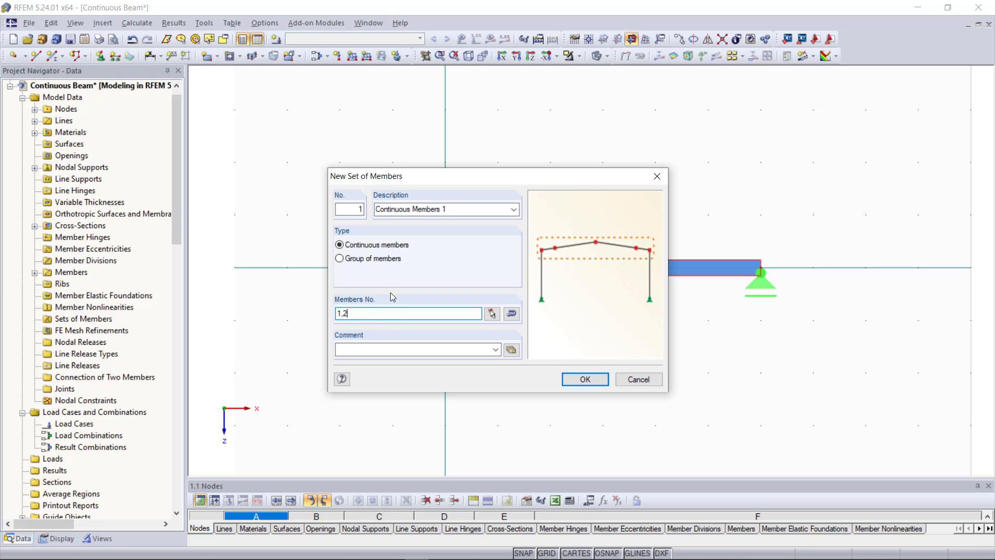
left_click(585, 380)
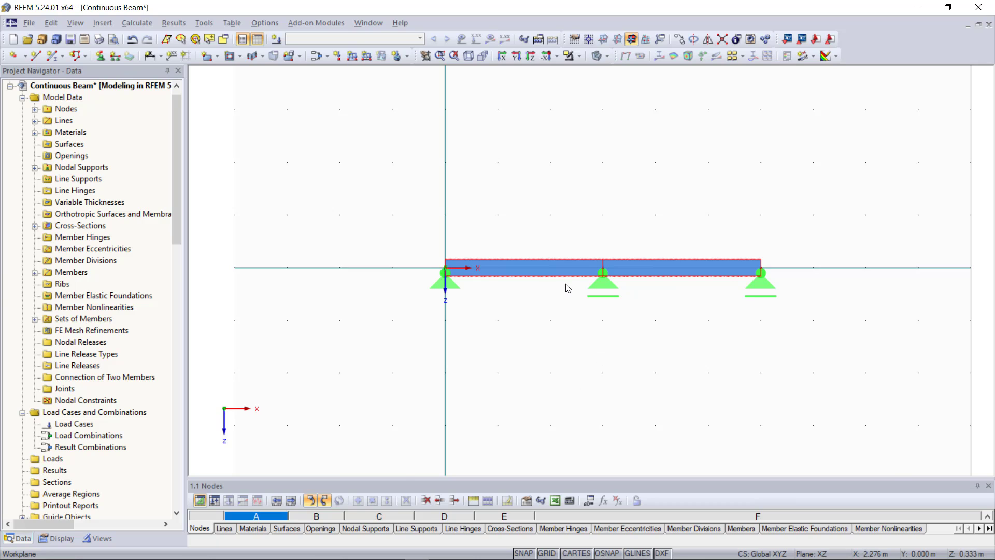
Start a new member load and define load case LC1 with the description All loads and the action category Live.
scroll(564, 291, "up", 2)
scroll(560, 293, "up", 2)
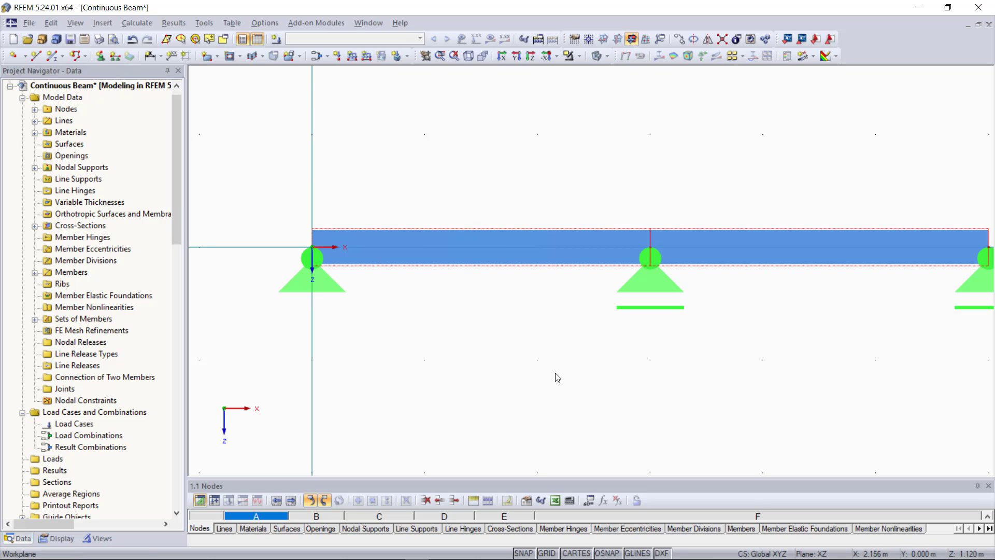
scroll(558, 377, "down", 1)
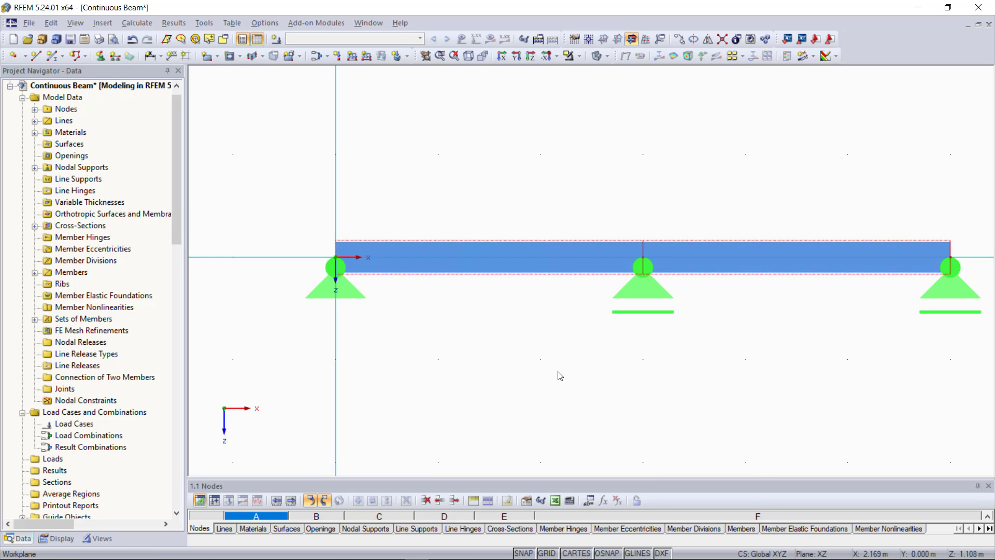
scroll(559, 376, "up", 1)
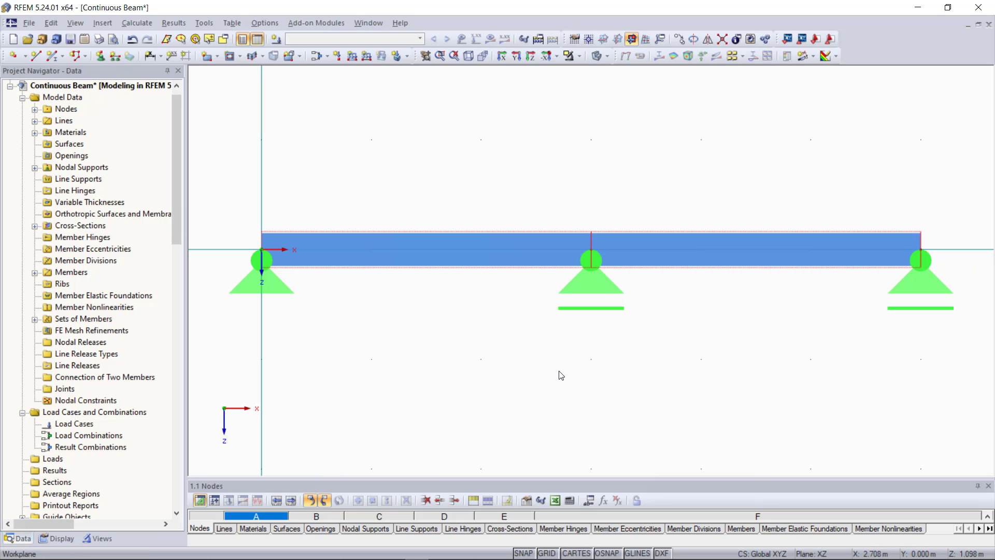
left_click(354, 57)
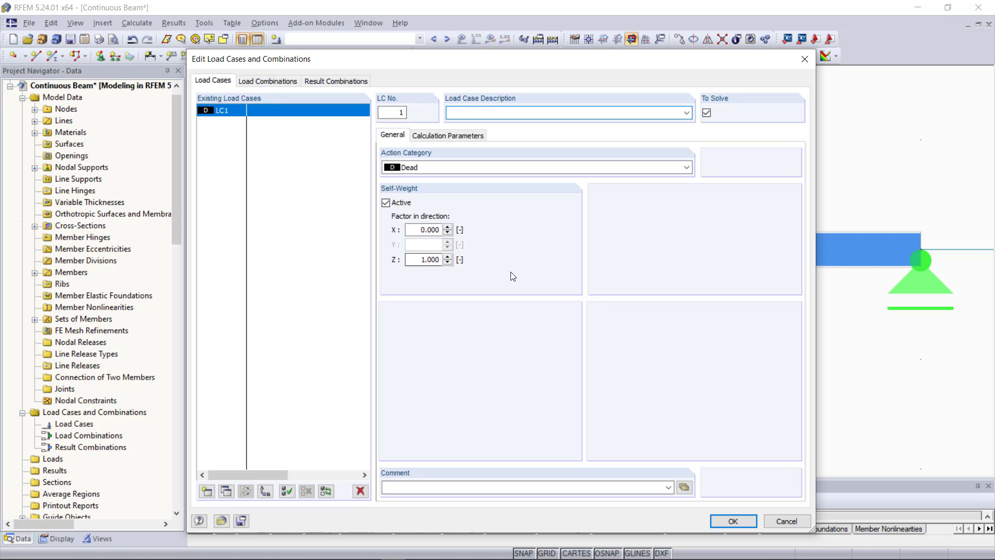
left_click(687, 112)
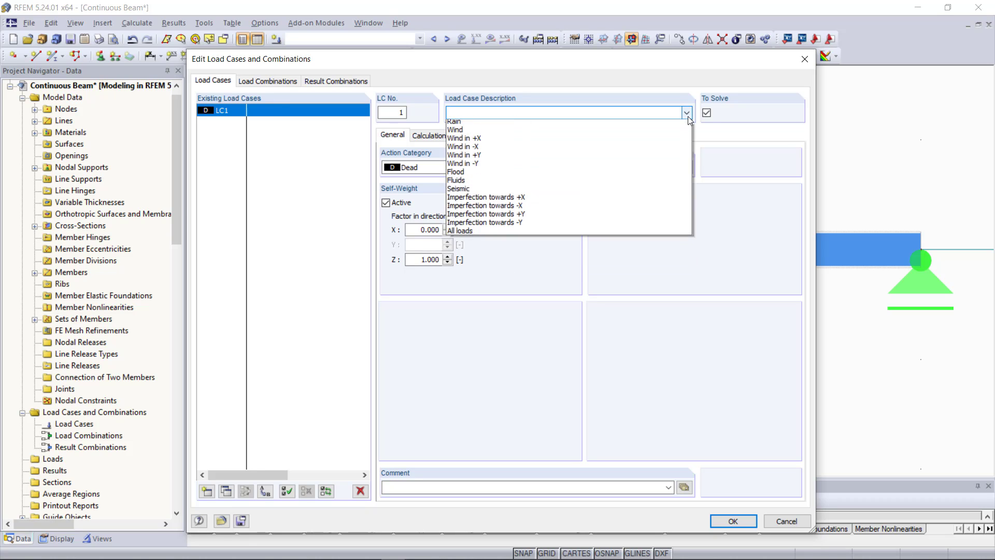
left_click(499, 267)
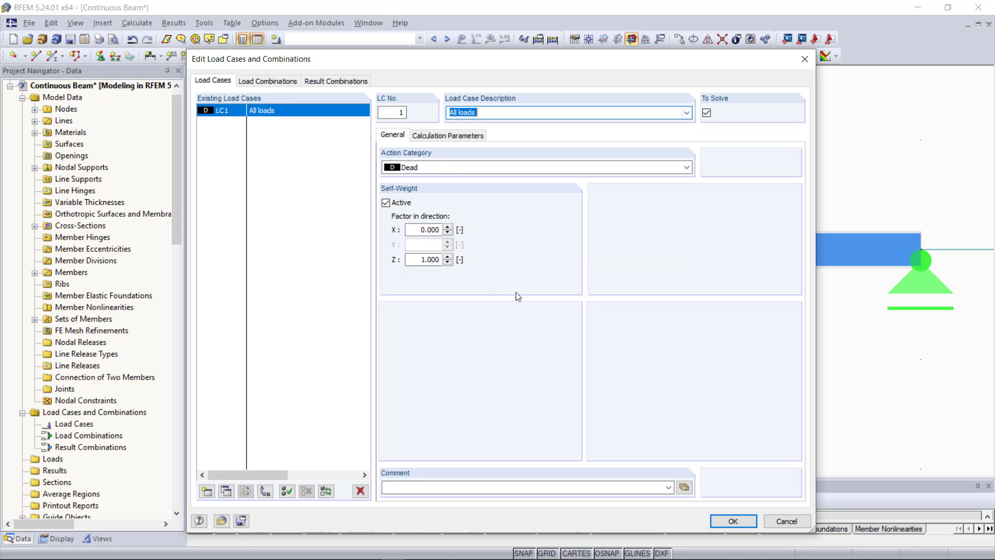
left_click(460, 168)
left_click(459, 237)
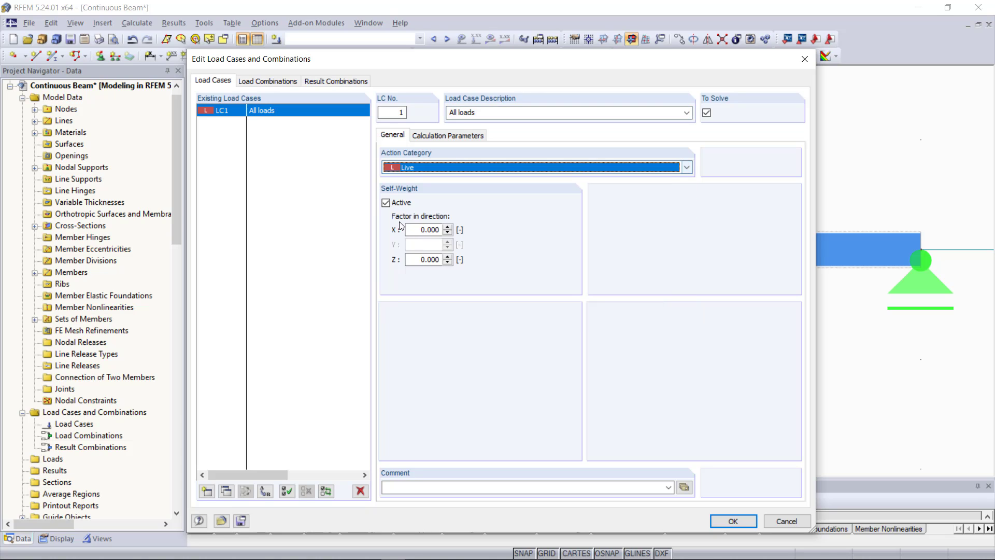
left_click(740, 523)
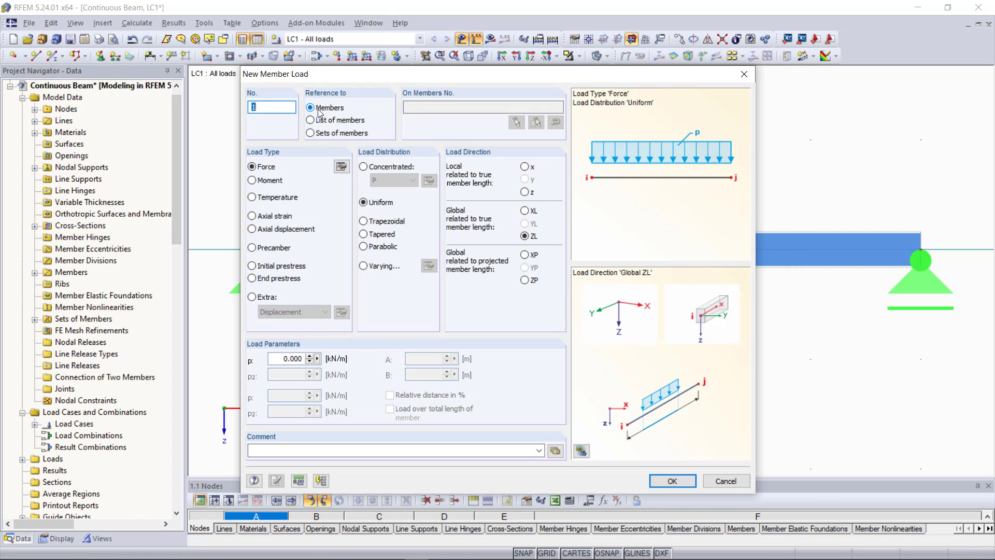
Apply a uniform force of 5 kN/m in global direction ZL to the set of continuous members.
left_click(312, 134)
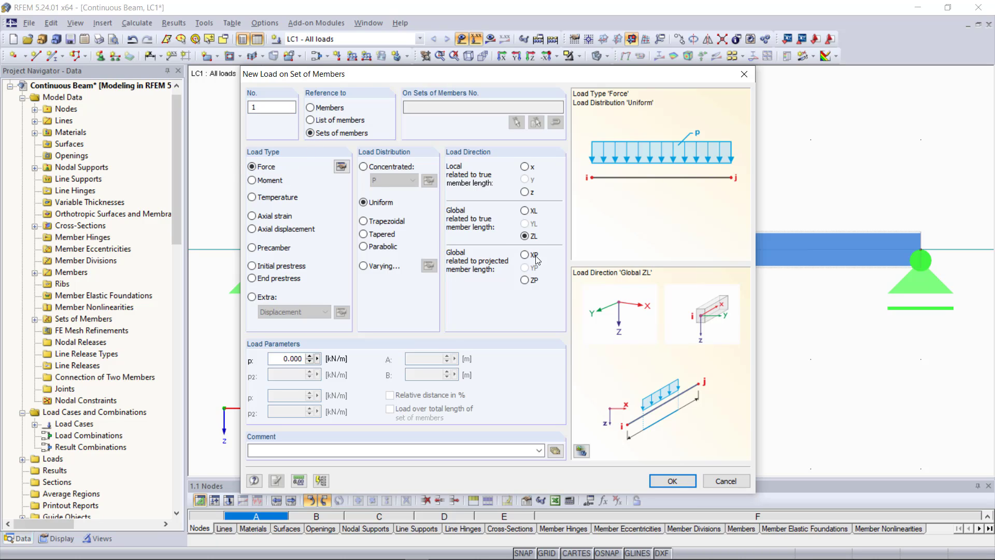
double_click(285, 359)
type("5")
left_click(657, 481)
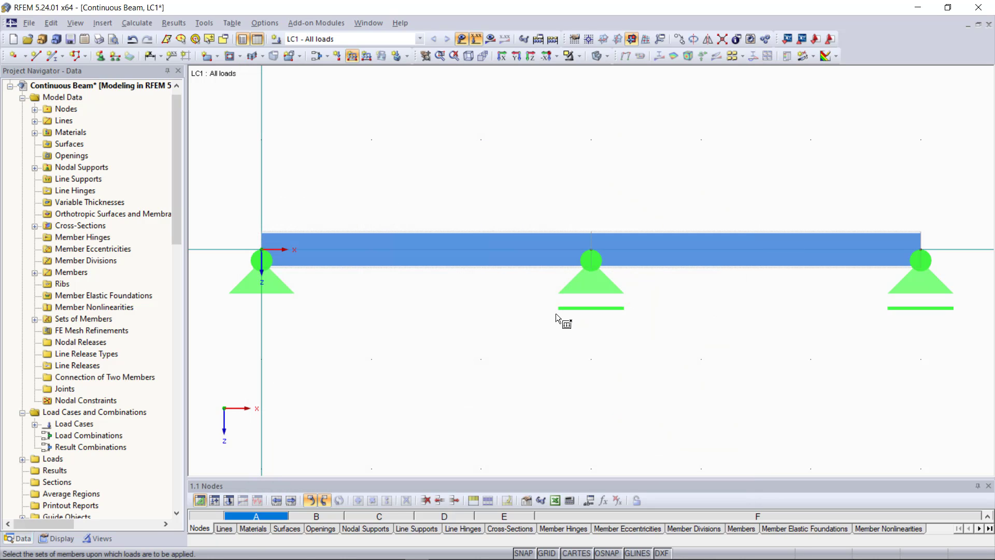
left_click(485, 243)
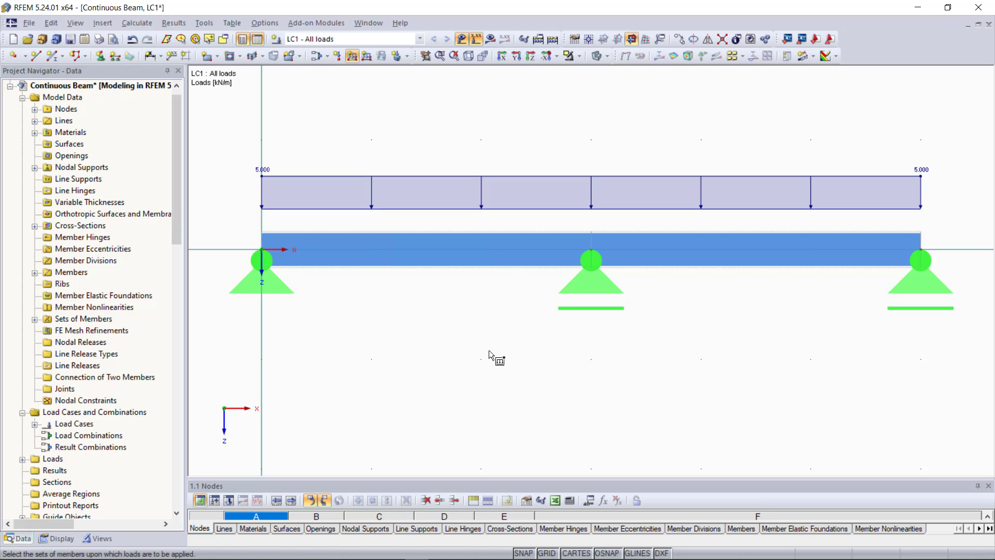
key("Escape")
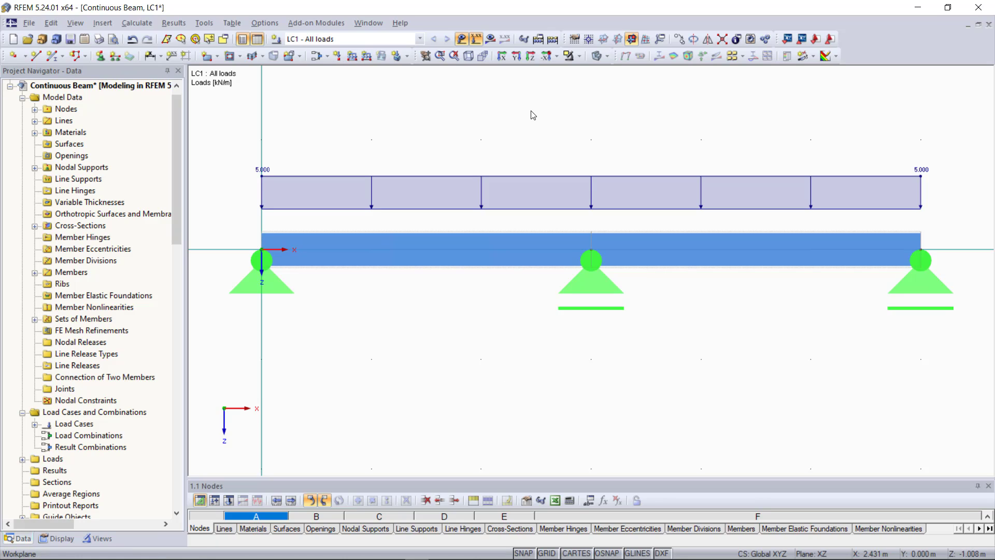
Calculate the results for LC1 and display the beam as a wireframe model.
left_click(553, 39)
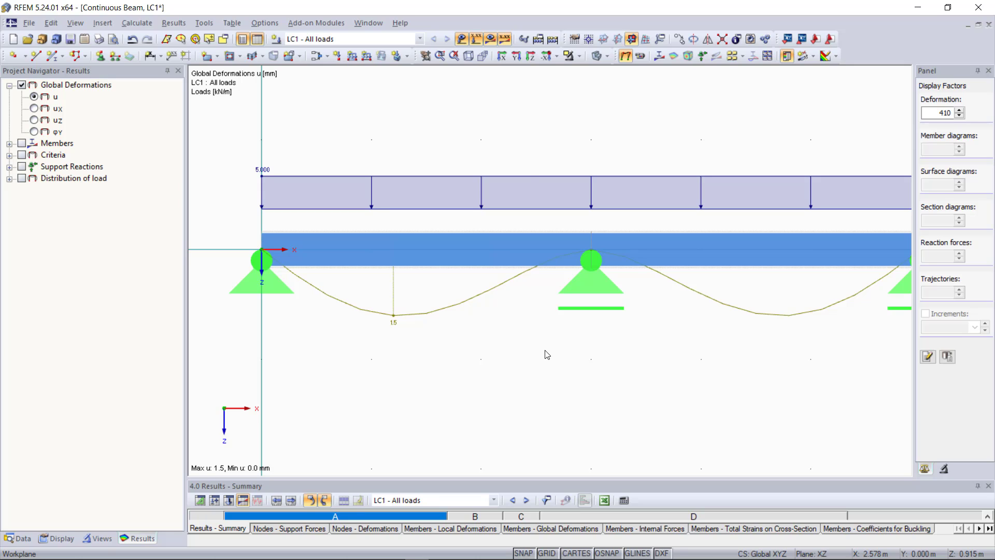
key("F8")
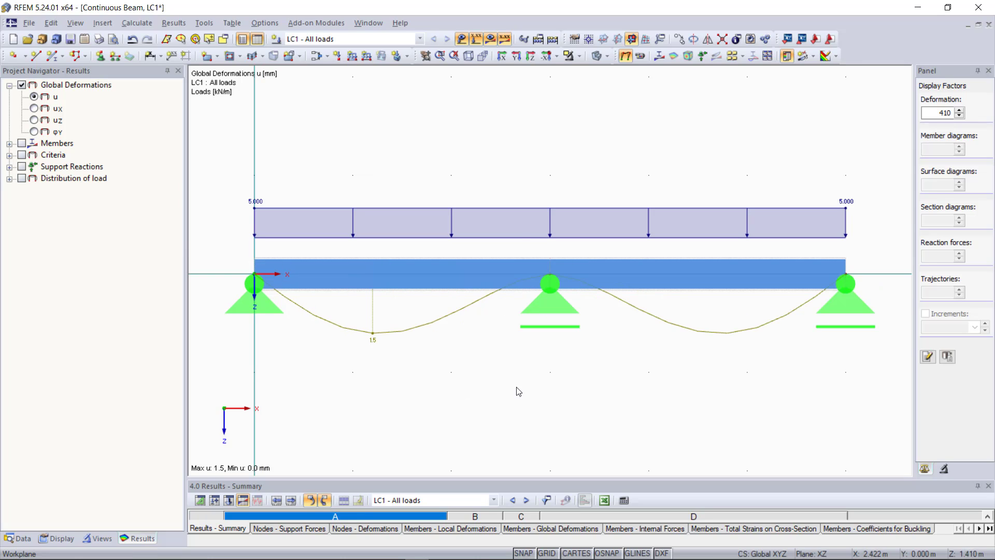
left_click(597, 55)
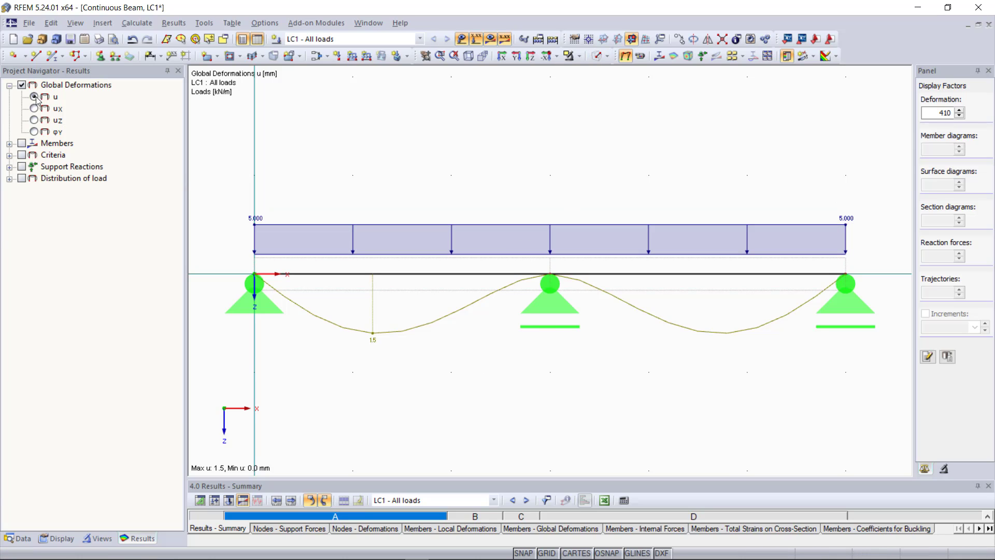
Display the members' internal force diagrams for bending moment My and shear force Vz.
left_click(9, 144)
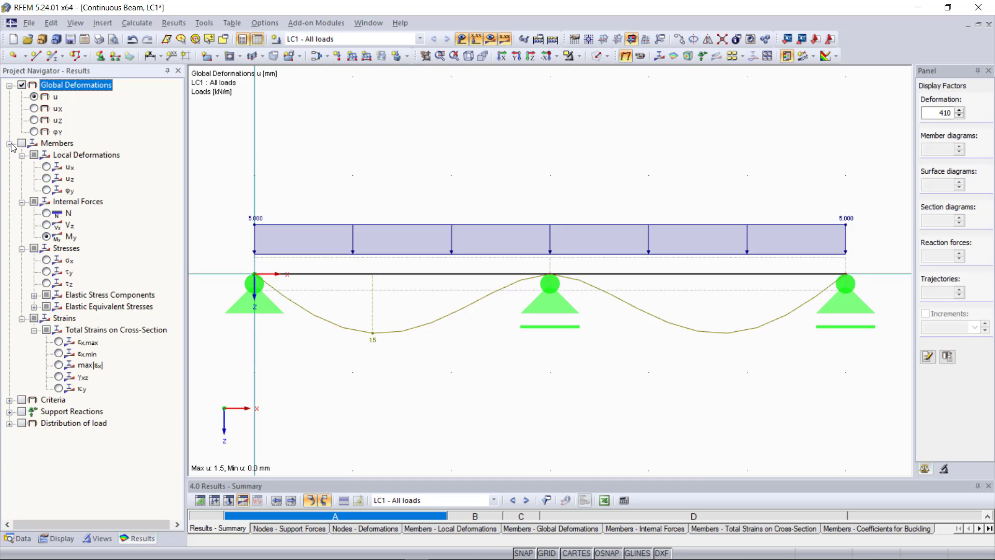
left_click(47, 237)
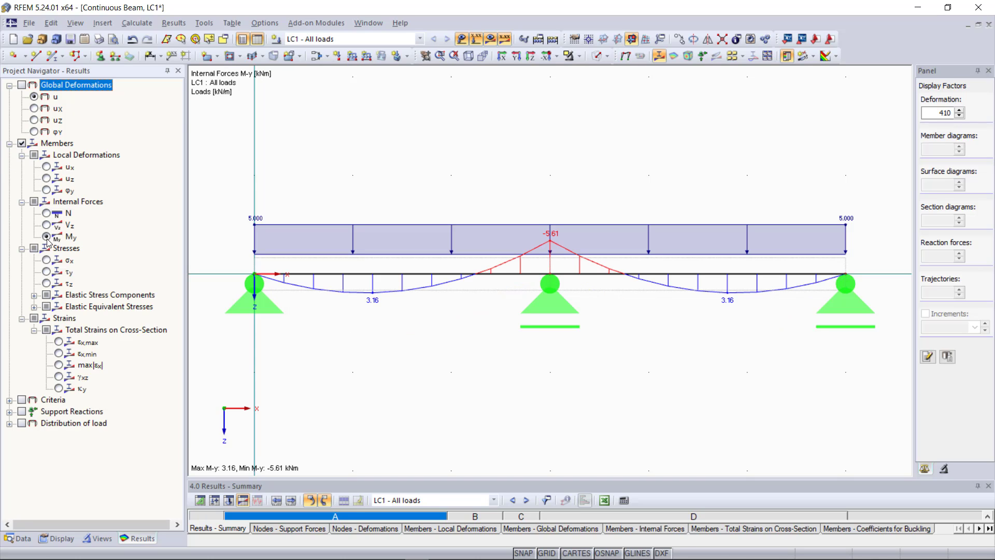
left_click(47, 226)
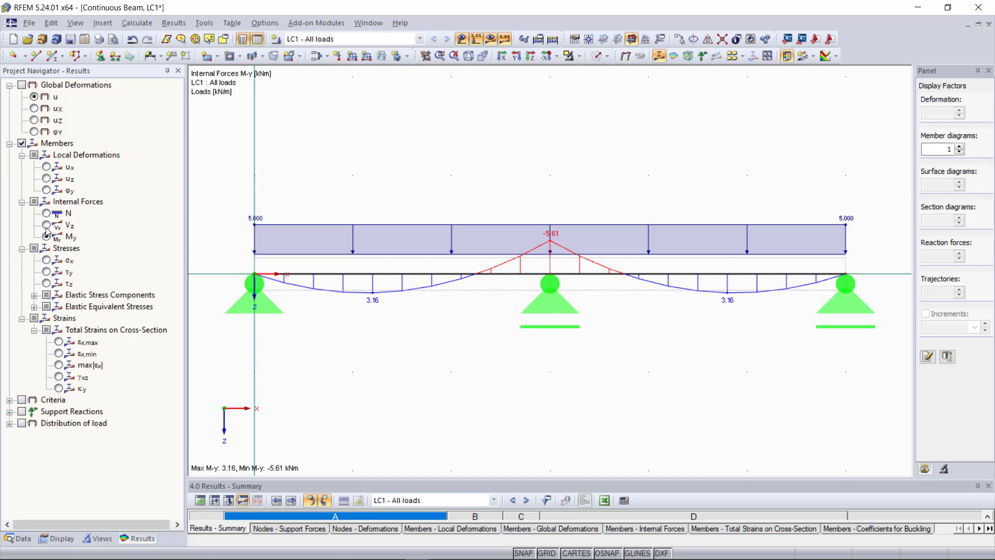